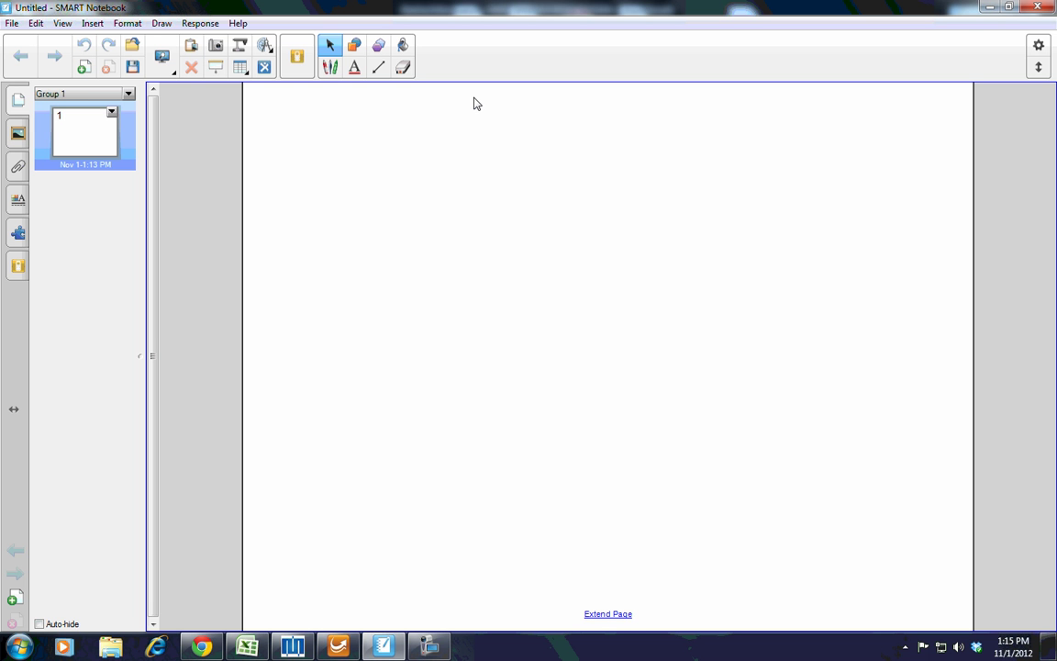
Pick the standard pen and draw a thin black squiggle on the page.
{"action": "left_click", "coordinate": [330, 68]}
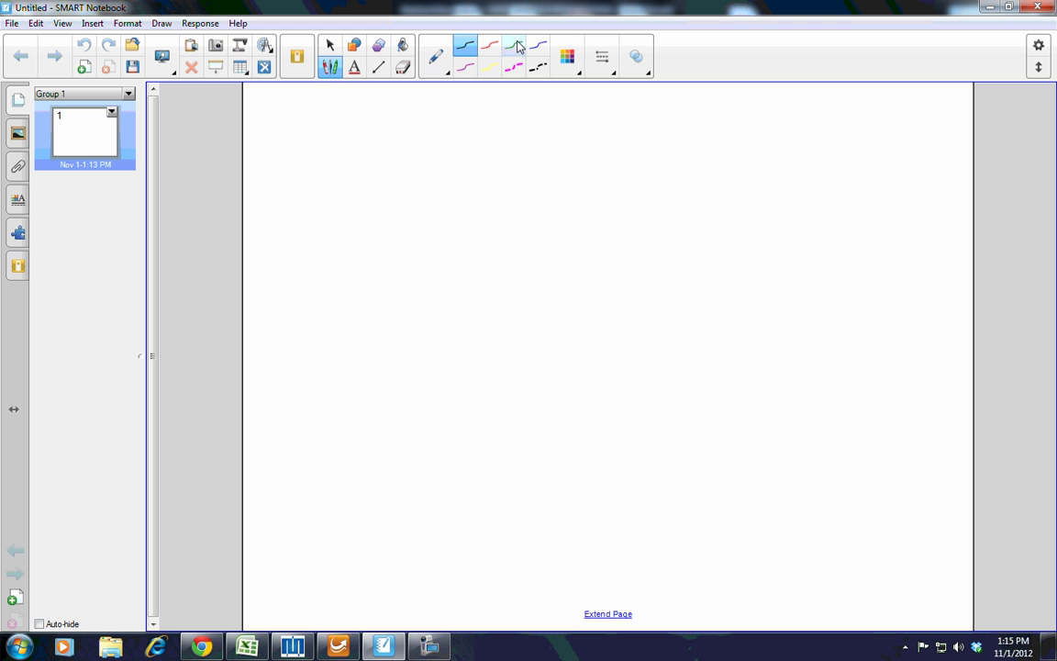
{"action": "left_click", "coordinate": [444, 72]}
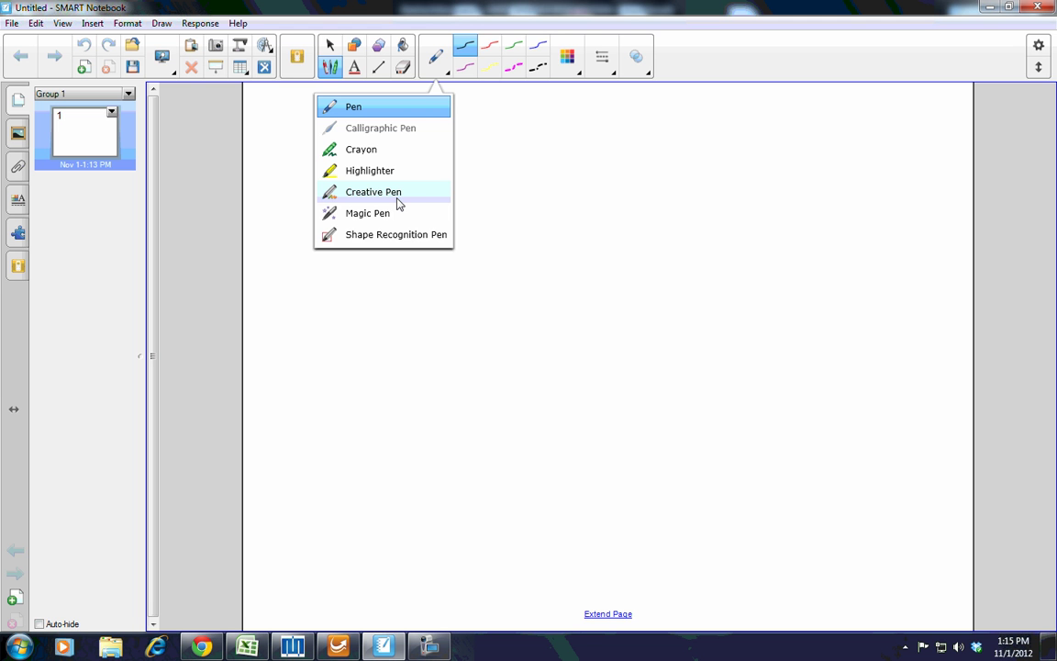
{"action": "left_click", "coordinate": [481, 183]}
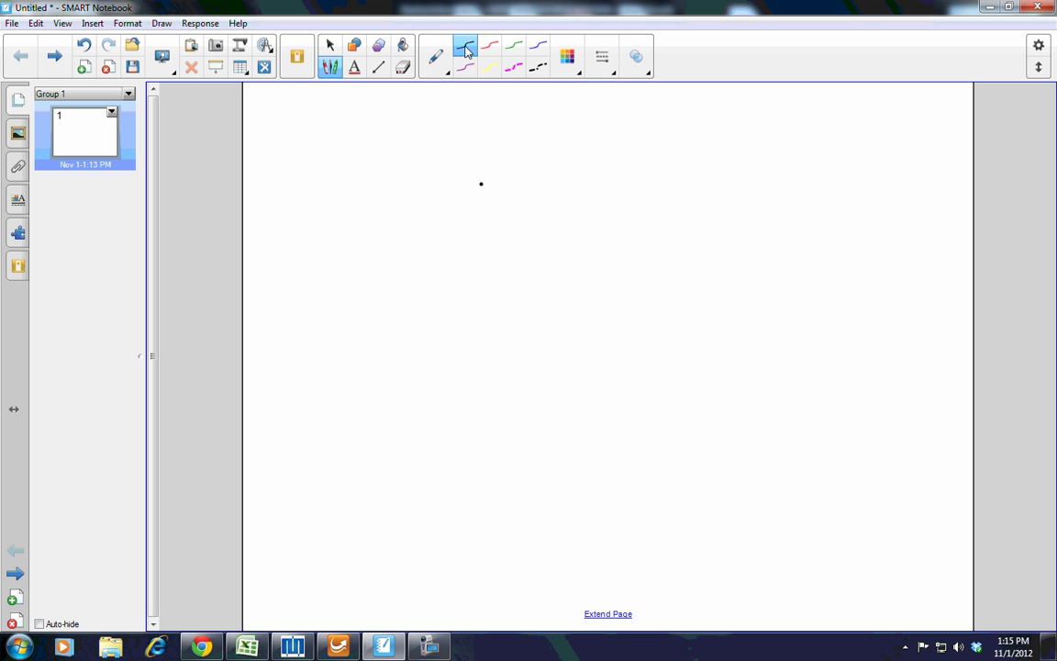
{"action": "mouse_move", "coordinate": [415, 163]}
{"action": "left_mouse_down"}
{"action": "mouse_move", "coordinate": [433, 233]}
{"action": "mouse_move", "coordinate": [479, 317]}
{"action": "left_mouse_up"}
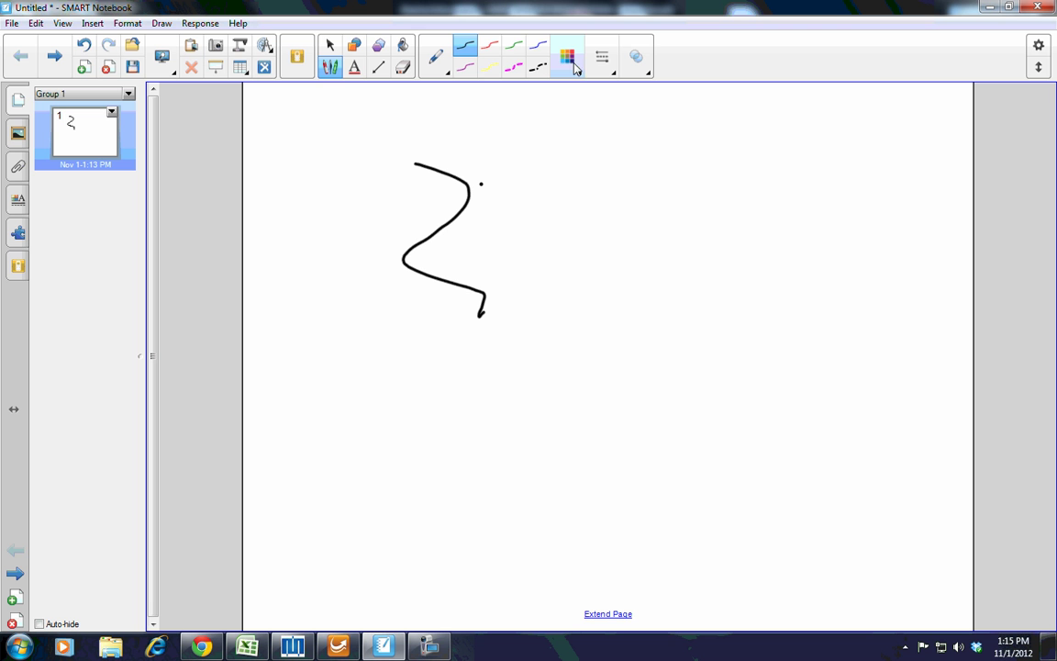
Switch to a thicker line width and draw a 3-shaped stroke right of the squiggle.
{"action": "left_click", "coordinate": [608, 72]}
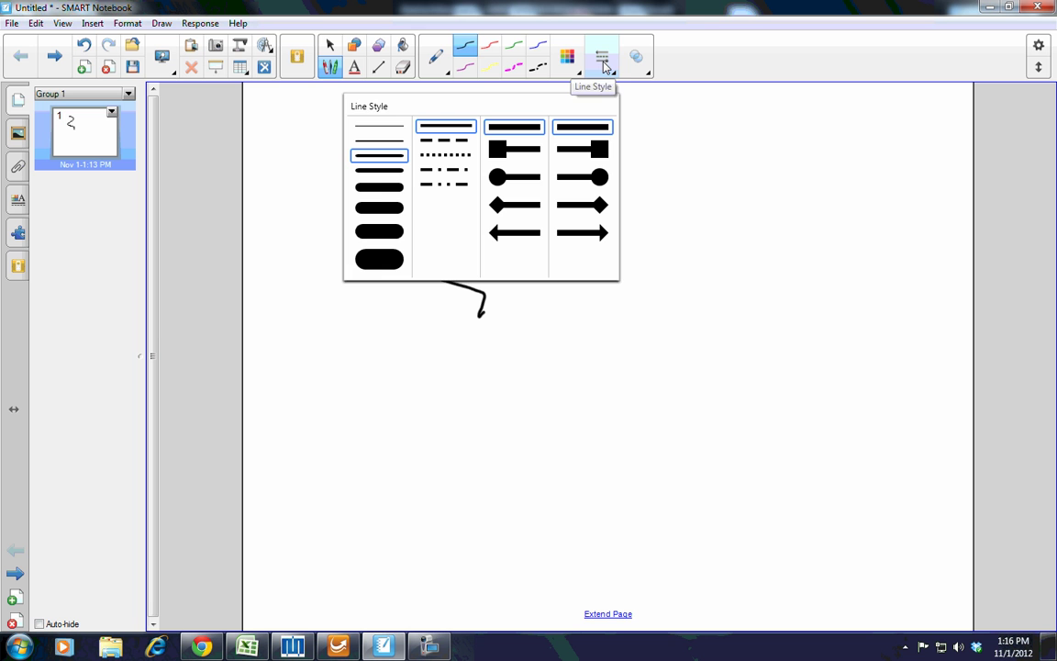
{"action": "left_click", "coordinate": [379, 187]}
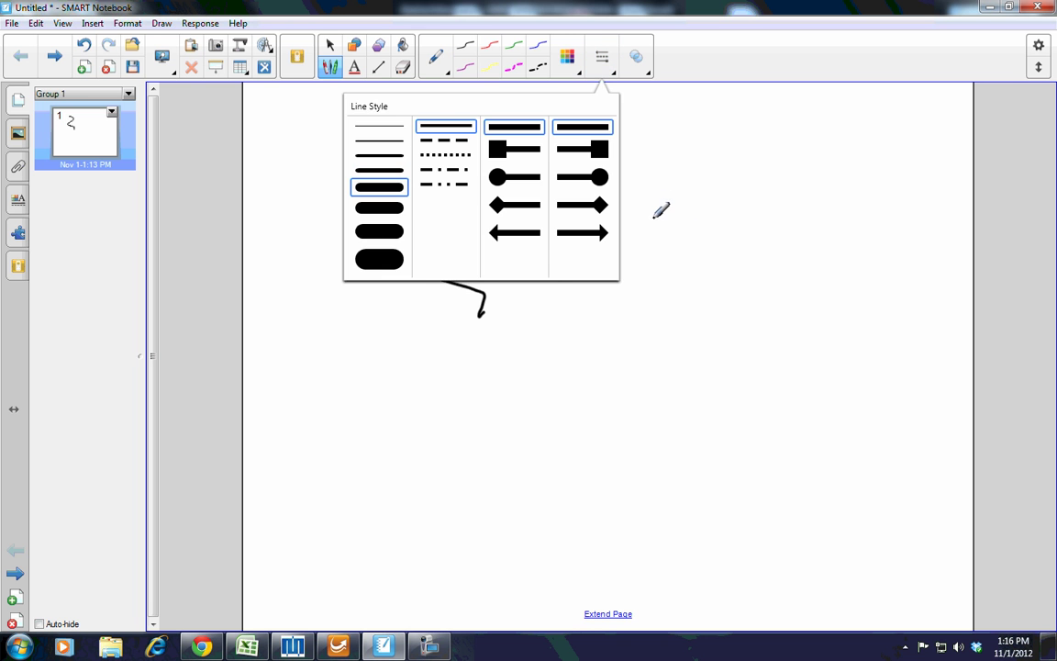
{"action": "mouse_move", "coordinate": [650, 209]}
{"action": "left_mouse_down"}
{"action": "mouse_move", "coordinate": [700, 390]}
{"action": "mouse_move", "coordinate": [630, 462]}
{"action": "left_mouse_up"}
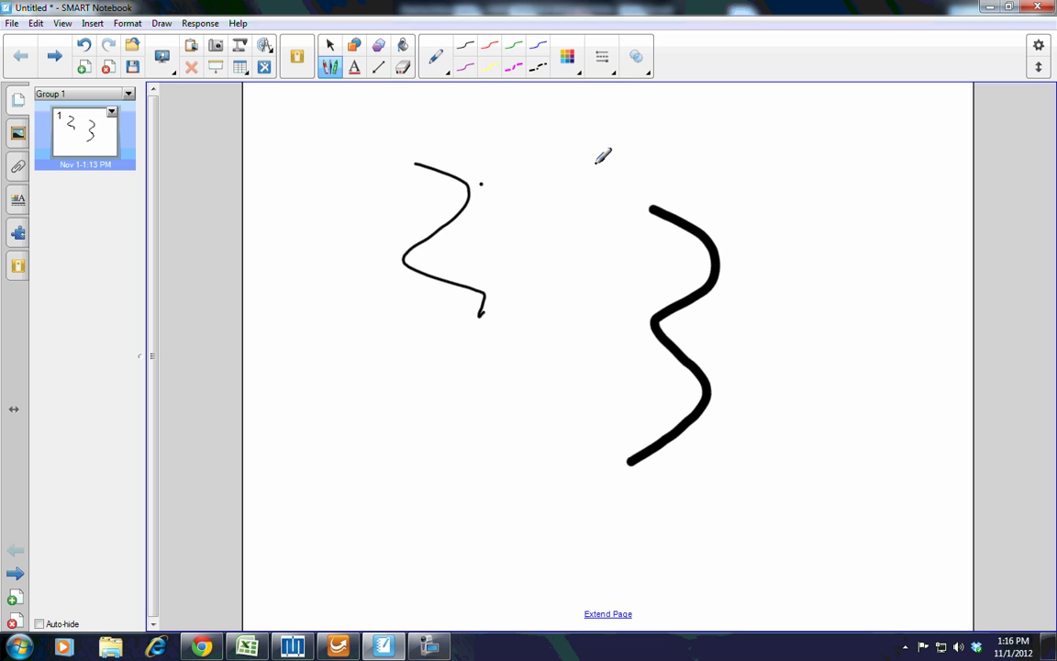
Add a new blank page and delete page 1 holding the two drawings.
{"action": "left_click", "coordinate": [330, 45]}
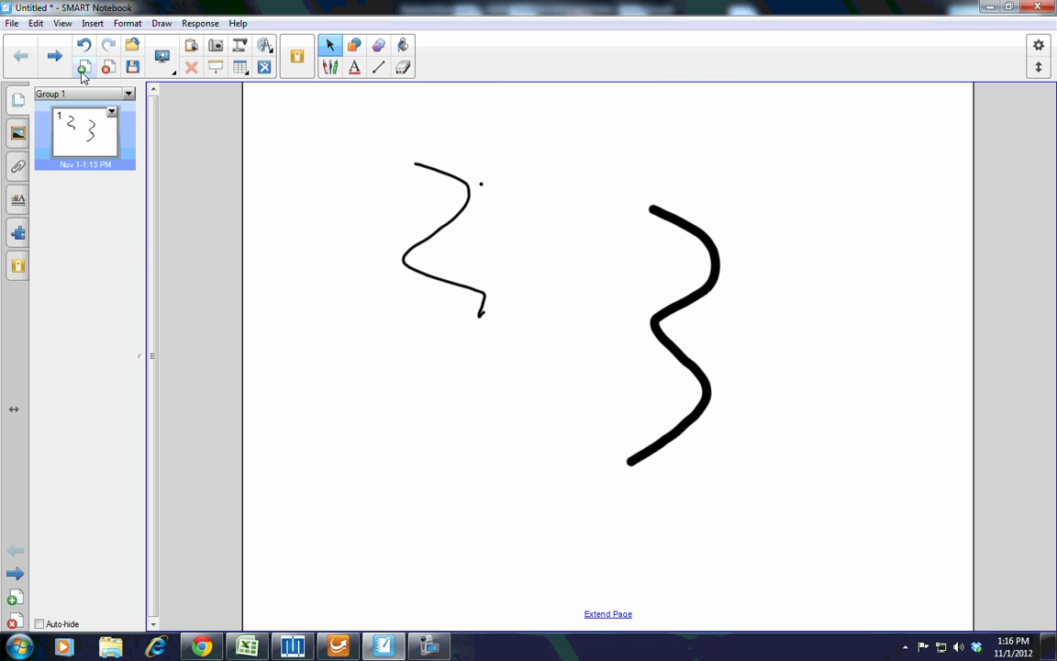
{"action": "left_click", "coordinate": [82, 69]}
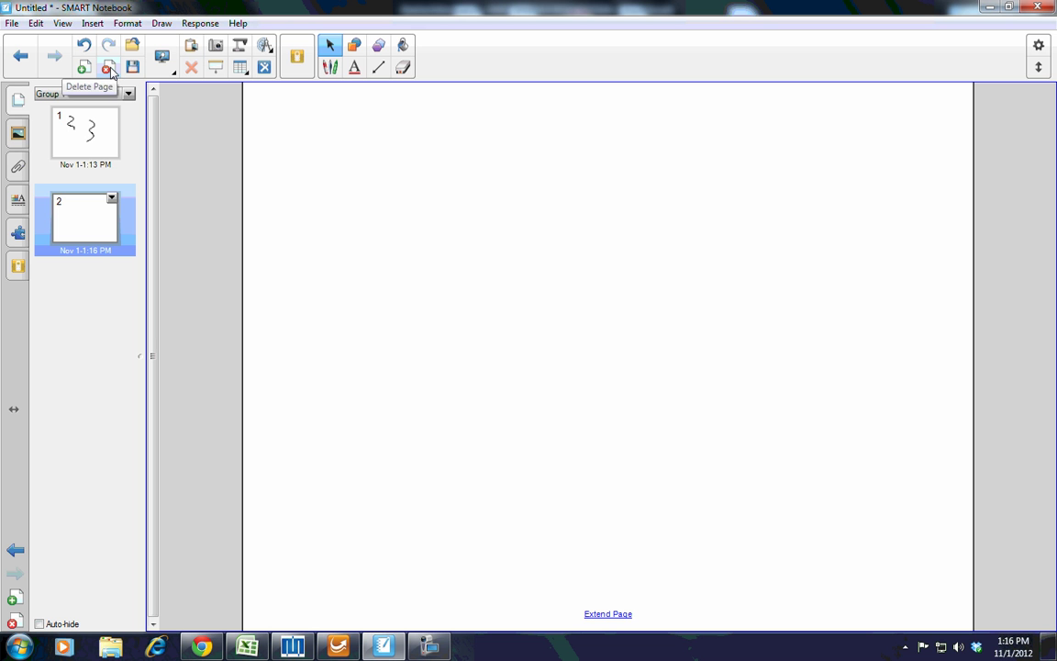
{"action": "left_click", "coordinate": [70, 133]}
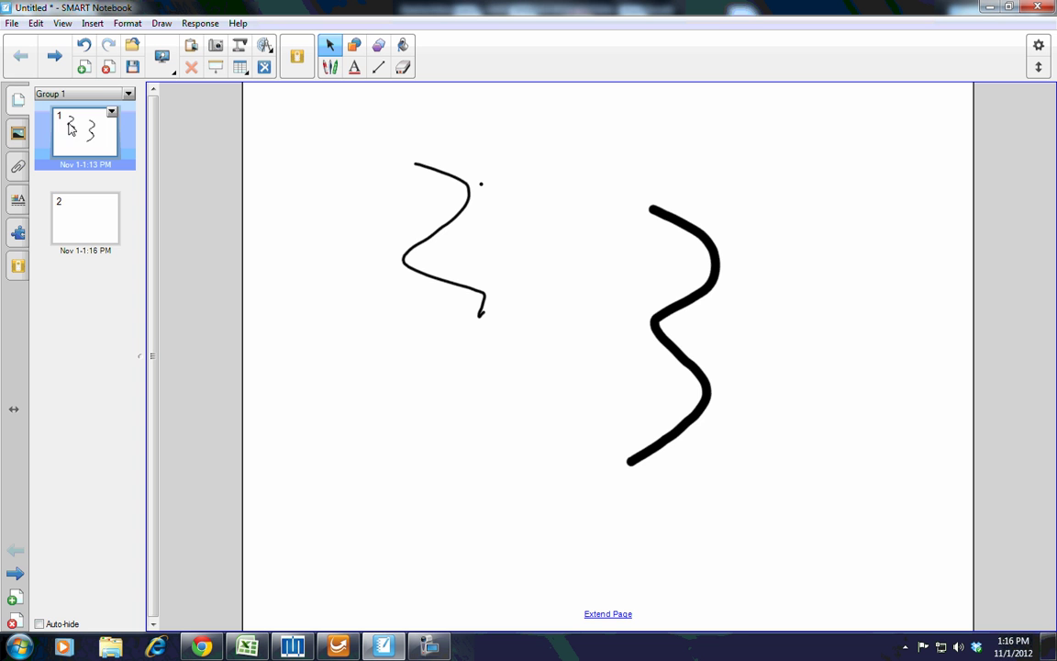
{"action": "left_click", "coordinate": [108, 73]}
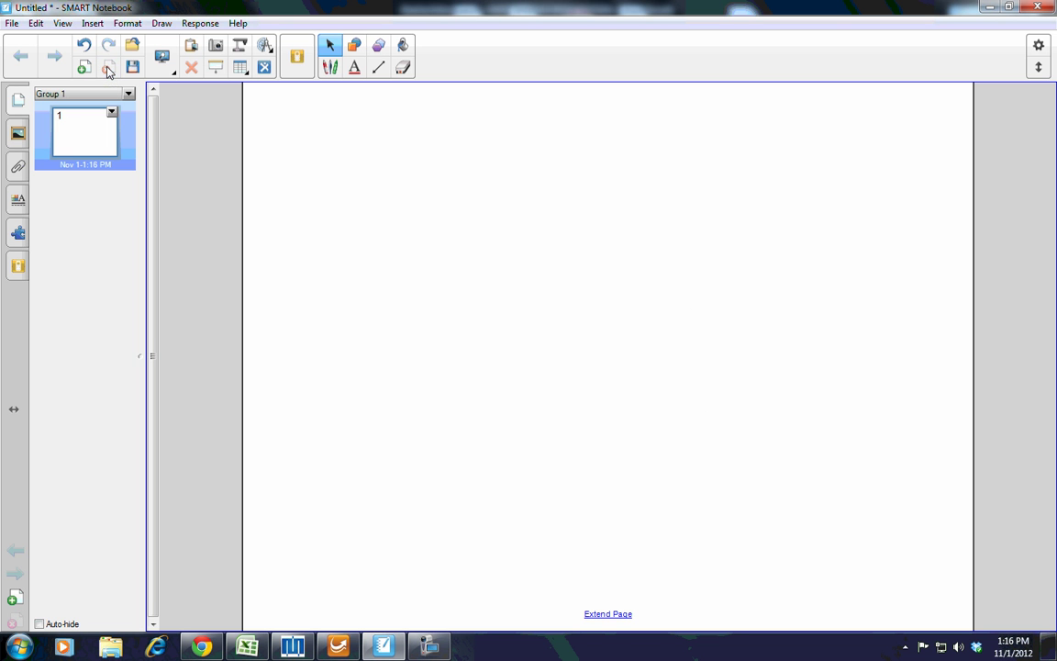
Set the view zoom to Page Width so the page fills the window.
{"action": "left_click", "coordinate": [173, 76]}
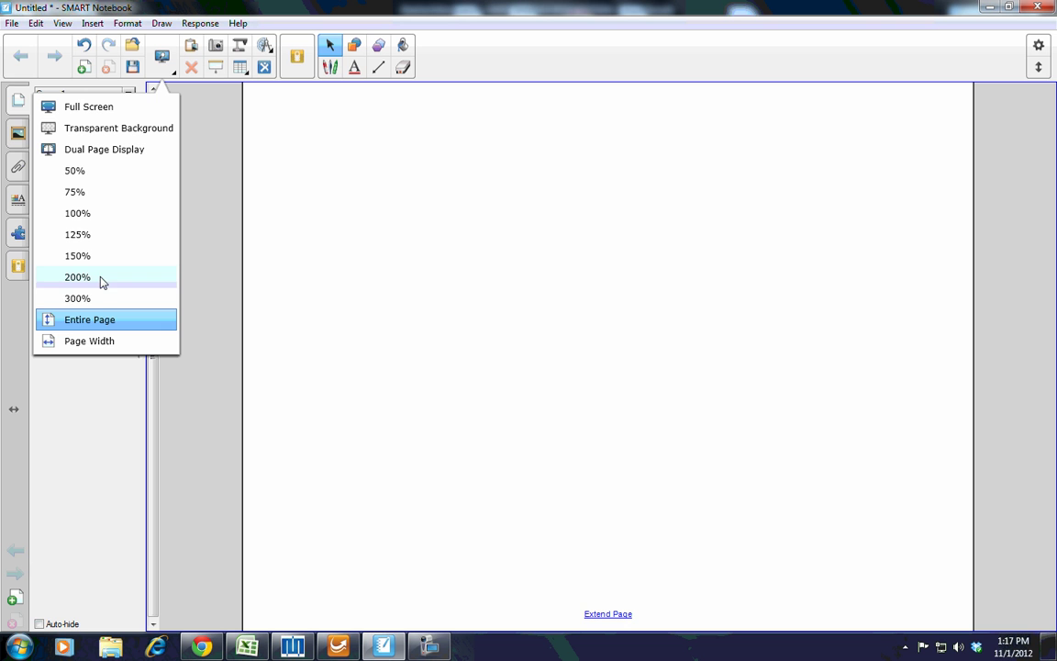
{"action": "left_click", "coordinate": [87, 342]}
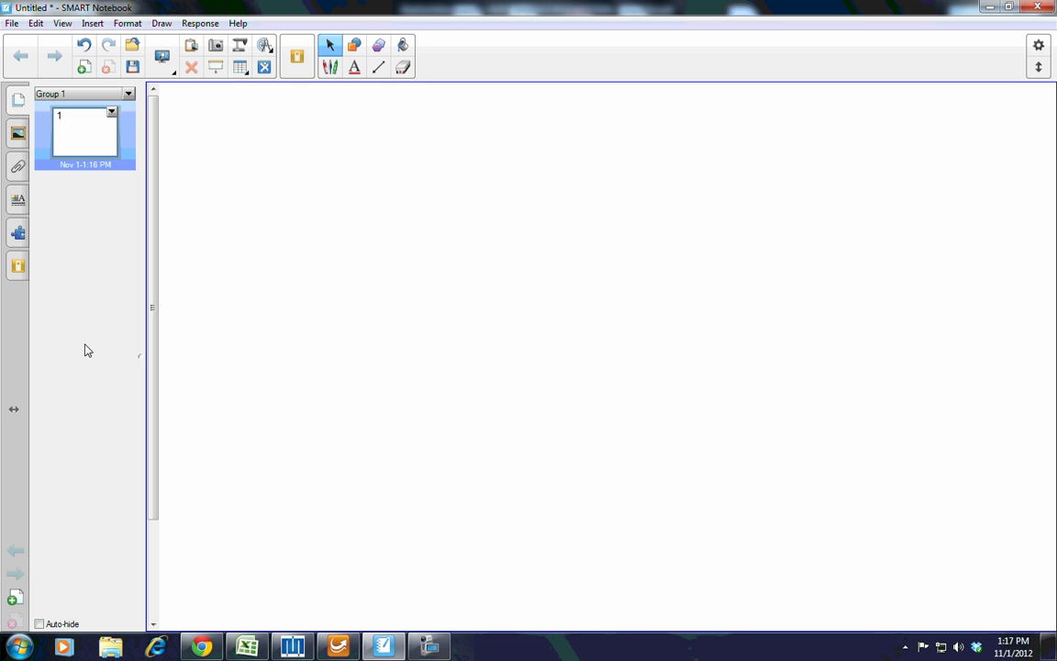
Turn on the screen shade and drag its edge down to reveal a top strip.
{"action": "left_click", "coordinate": [214, 67]}
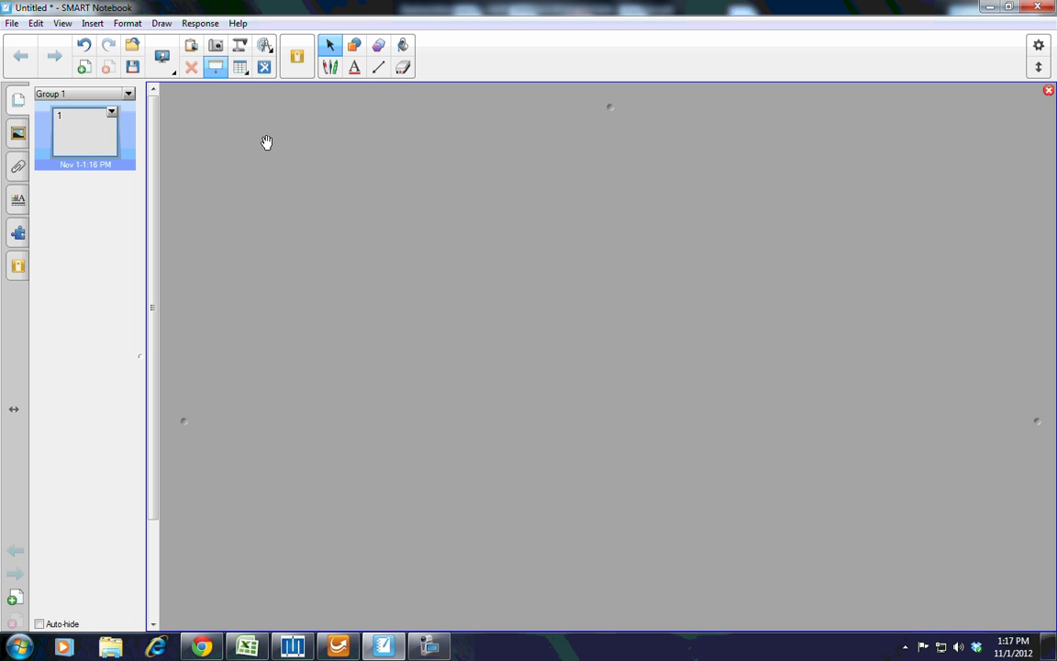
{"action": "left_click_drag", "start_coordinate": [266, 142], "coordinate": [389, 257]}
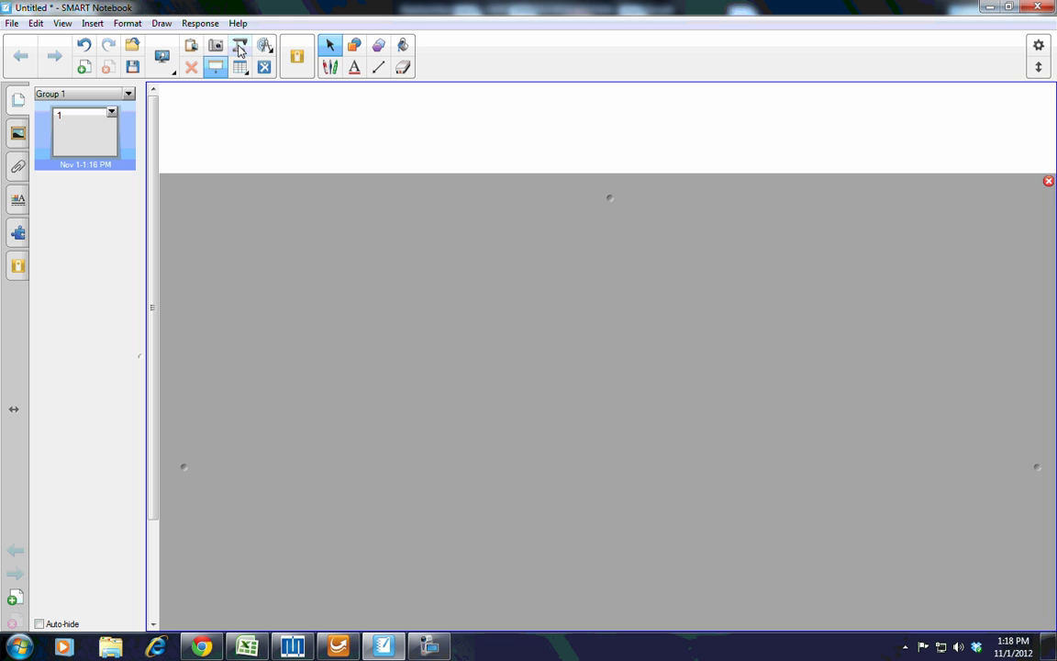
Add a new page, insert a 3-by-3 table and move it near the top.
{"action": "left_click", "coordinate": [84, 67]}
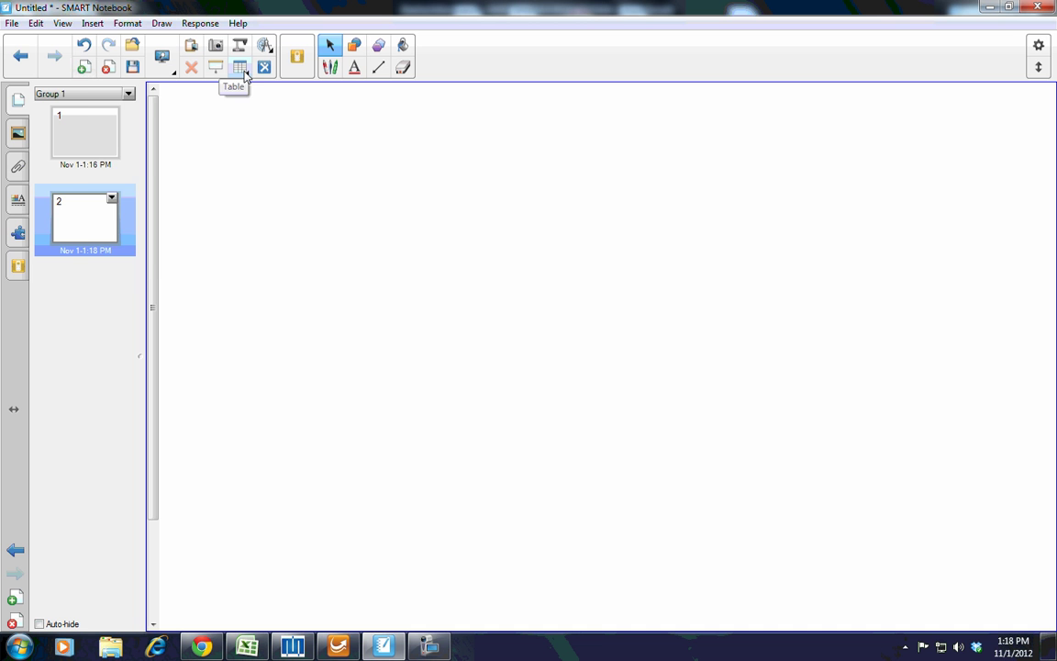
{"action": "left_click", "coordinate": [245, 76]}
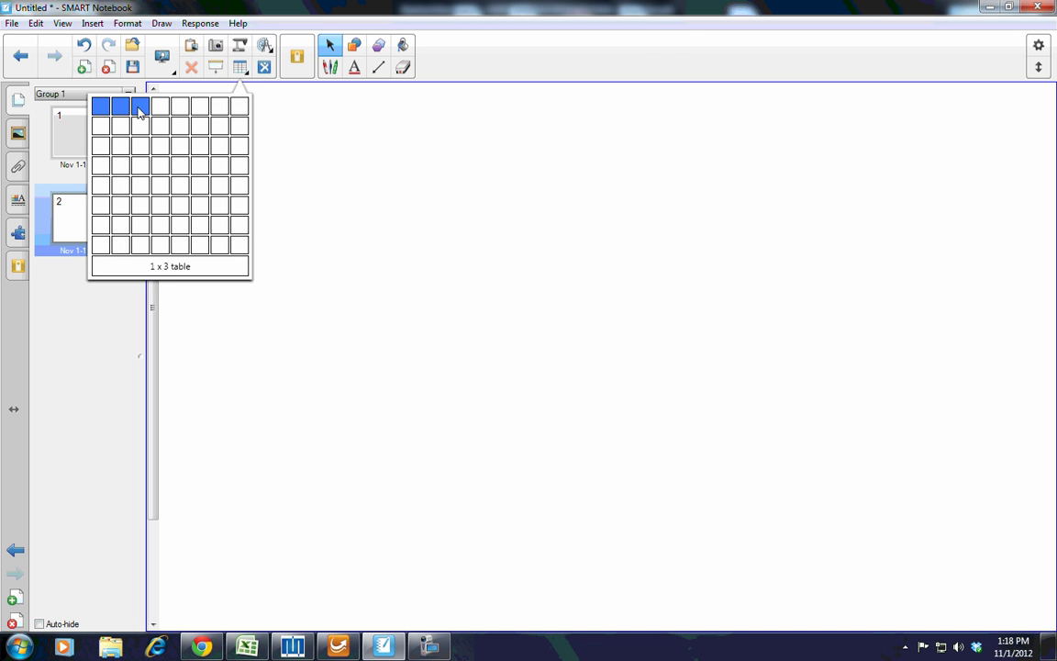
{"action": "left_click", "coordinate": [139, 151]}
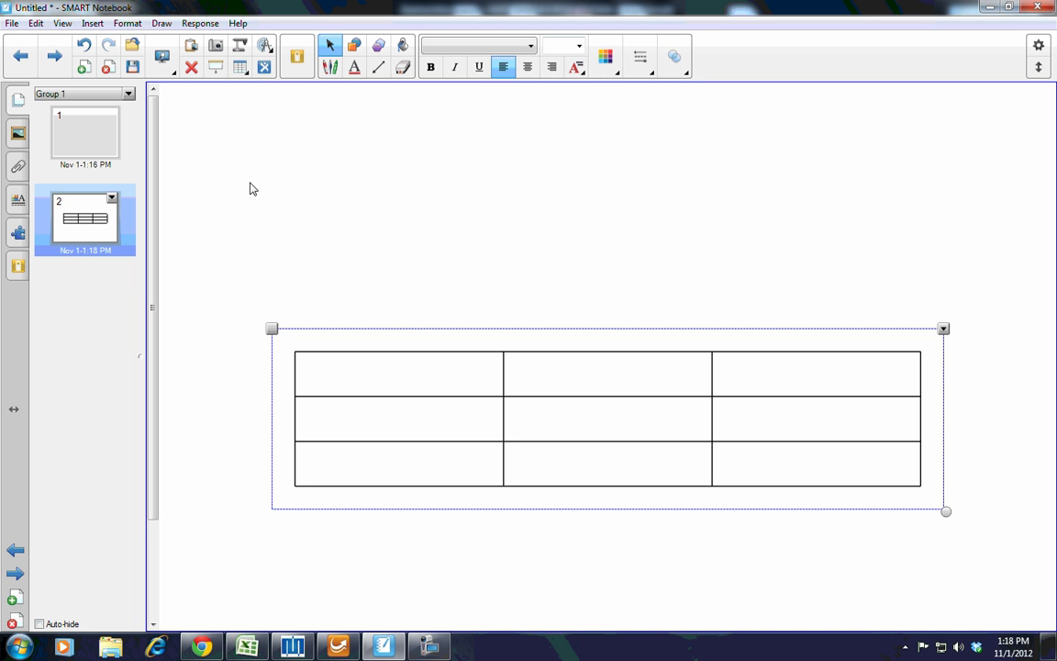
{"action": "left_click_drag", "start_coordinate": [277, 324], "coordinate": [254, 137]}
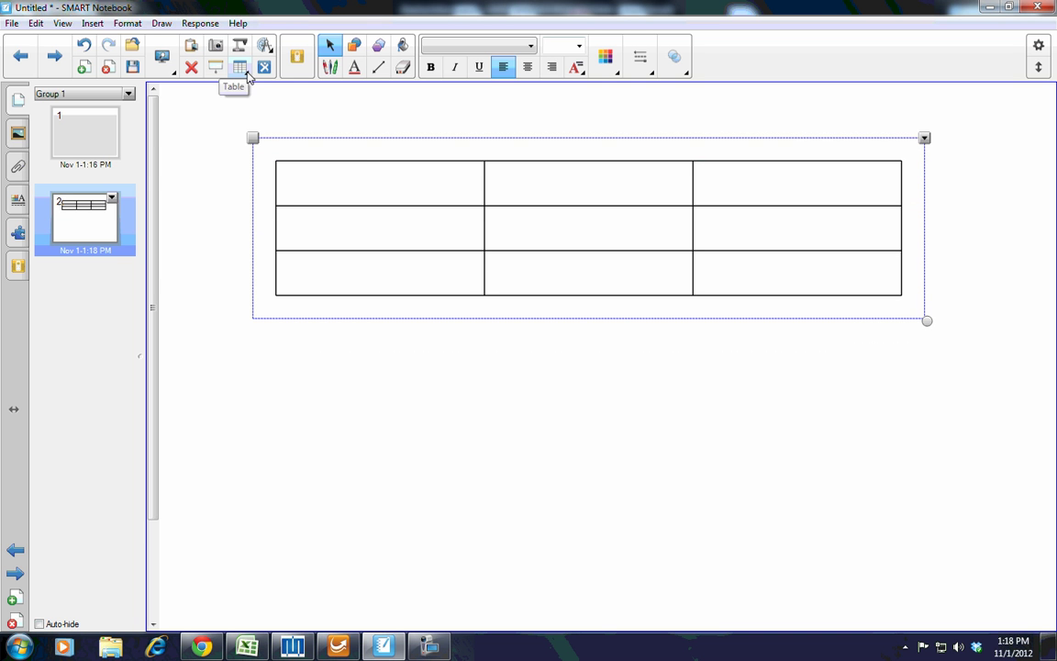
Look at the whole-table and top-left cell options menus, closing each without changes.
{"action": "left_click", "coordinate": [924, 139]}
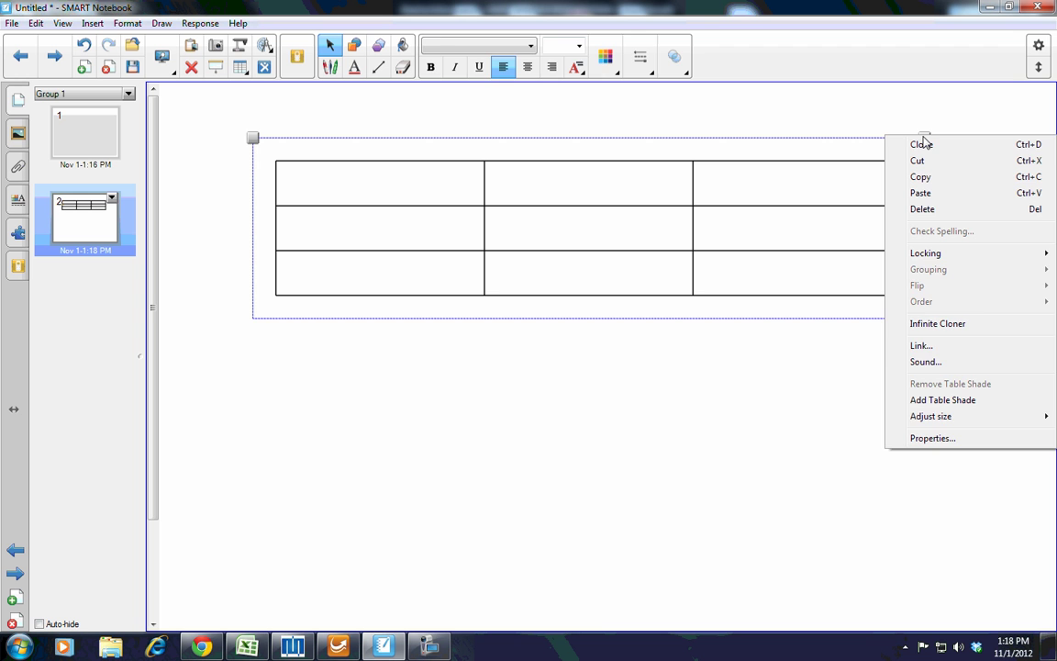
{"action": "left_click", "coordinate": [523, 401]}
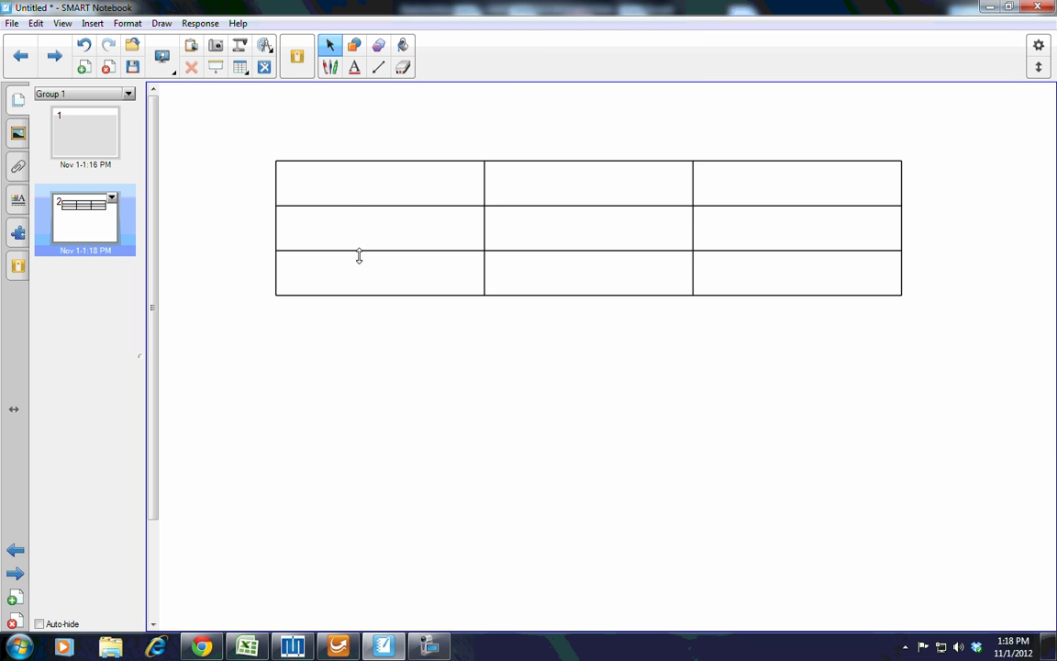
{"action": "left_click", "coordinate": [347, 191]}
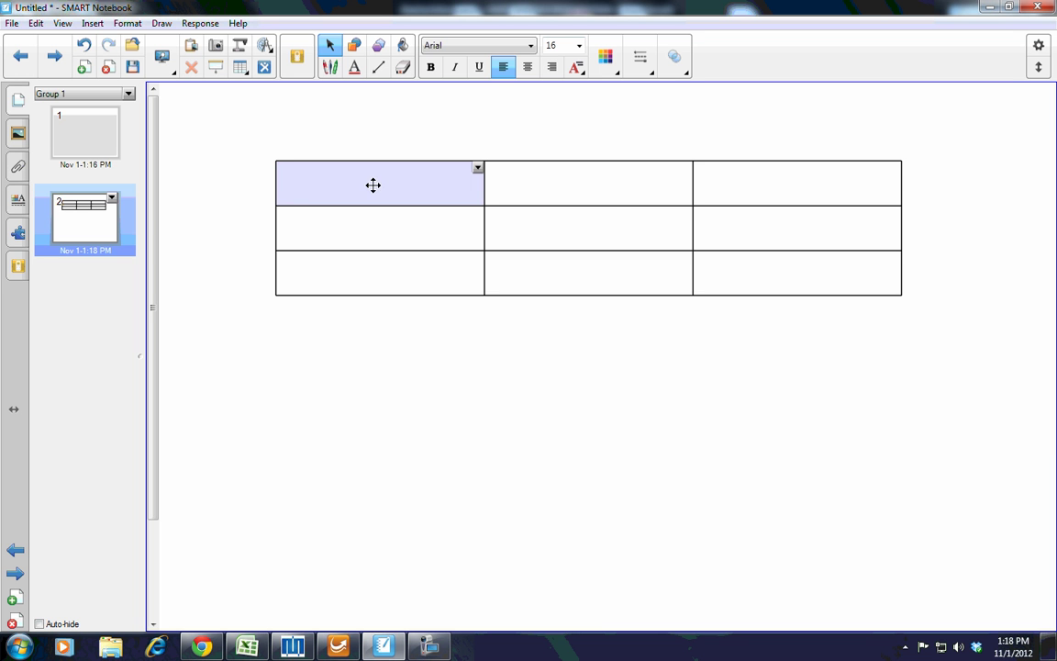
{"action": "left_click", "coordinate": [478, 169]}
{"action": "left_click", "coordinate": [396, 361]}
From Gallery Essentials > Arts > Pictures, place and shrink the Acoustic guitar and Castanets pictures.
{"action": "left_click", "coordinate": [17, 134]}
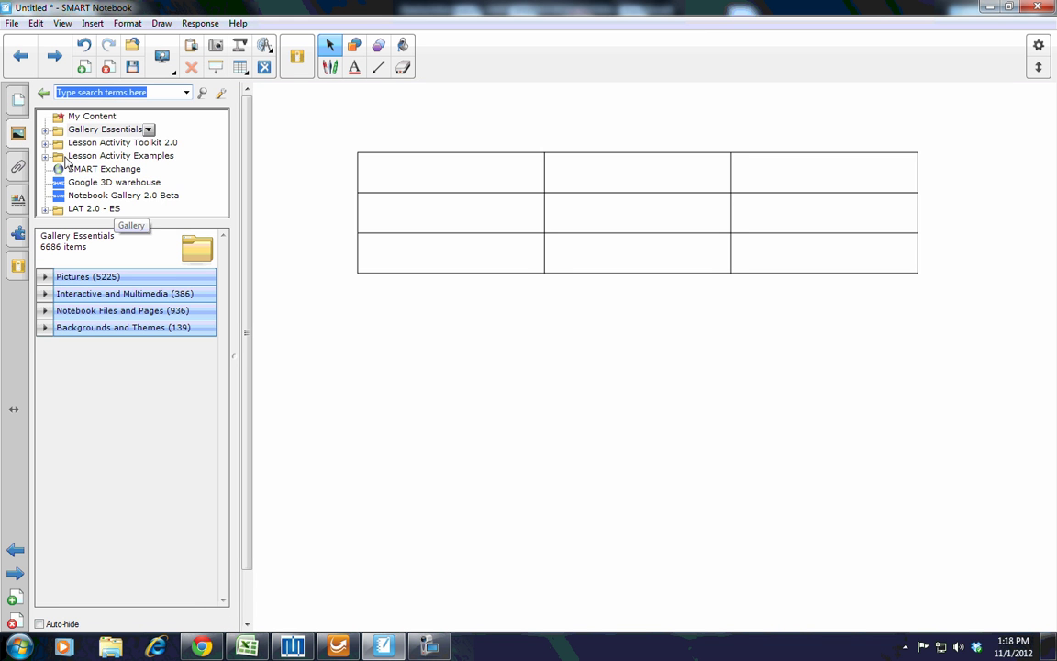
{"action": "left_click", "coordinate": [47, 131]}
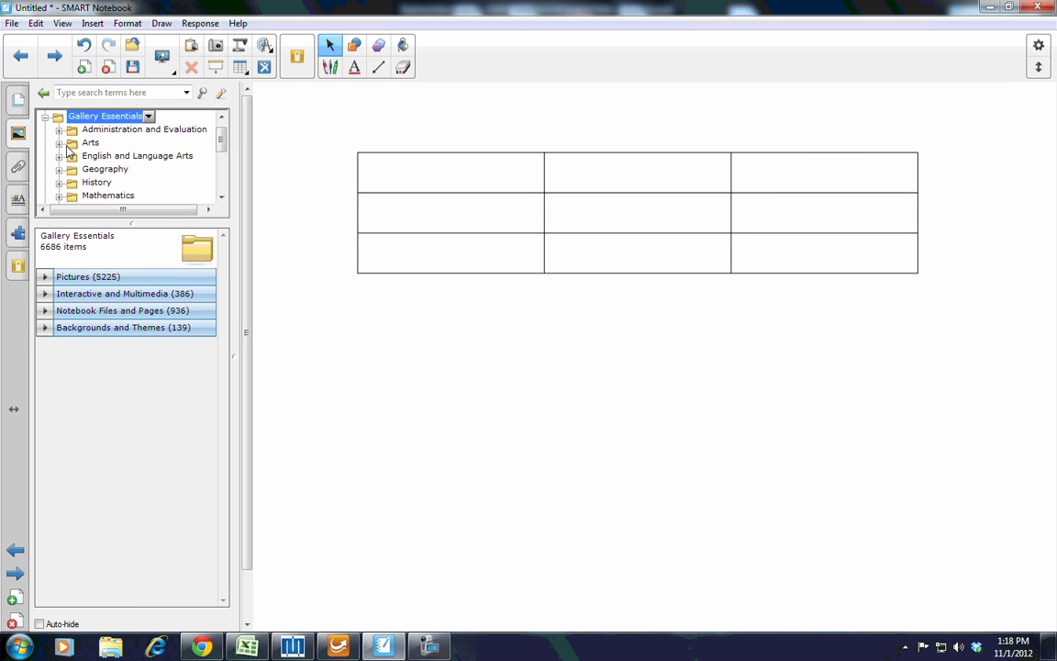
{"action": "left_click", "coordinate": [90, 143]}
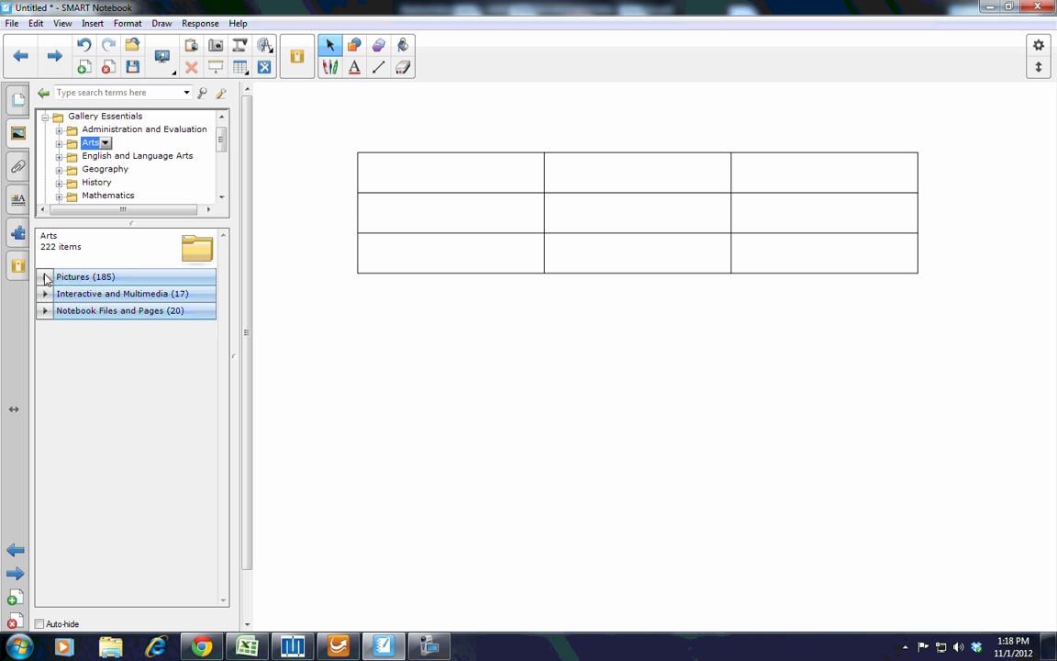
{"action": "left_click", "coordinate": [85, 277]}
{"action": "left_click_drag", "start_coordinate": [75, 322], "coordinate": [514, 567]}
{"action": "left_click_drag", "start_coordinate": [524, 608], "coordinate": [361, 462]}
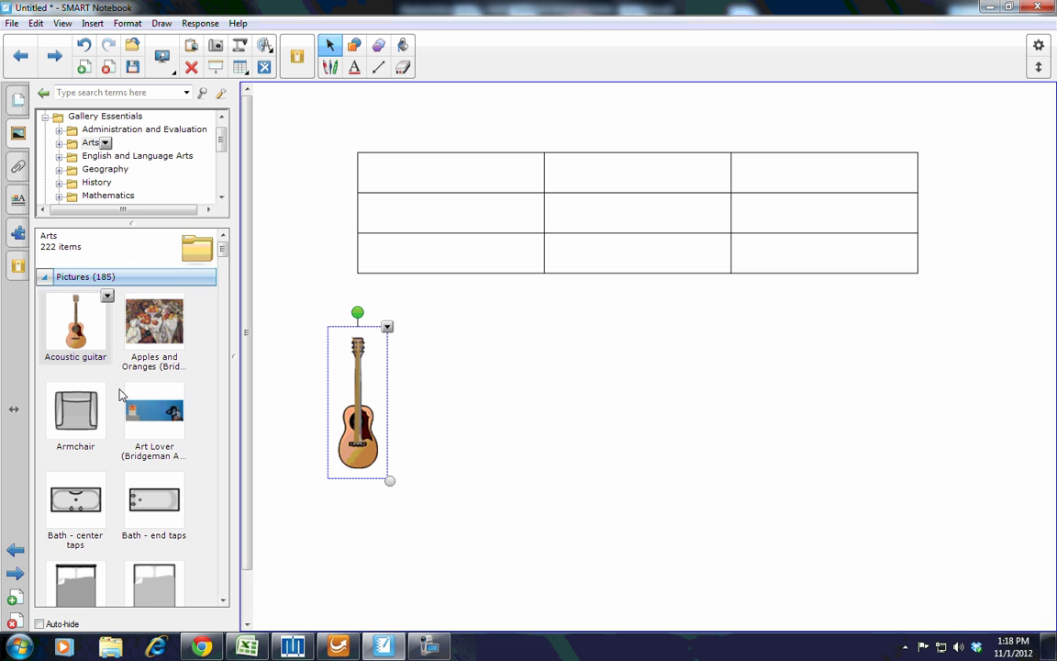
{"action": "scroll", "coordinate": [103, 312], "scroll_direction": "down", "scroll_amount": 5}
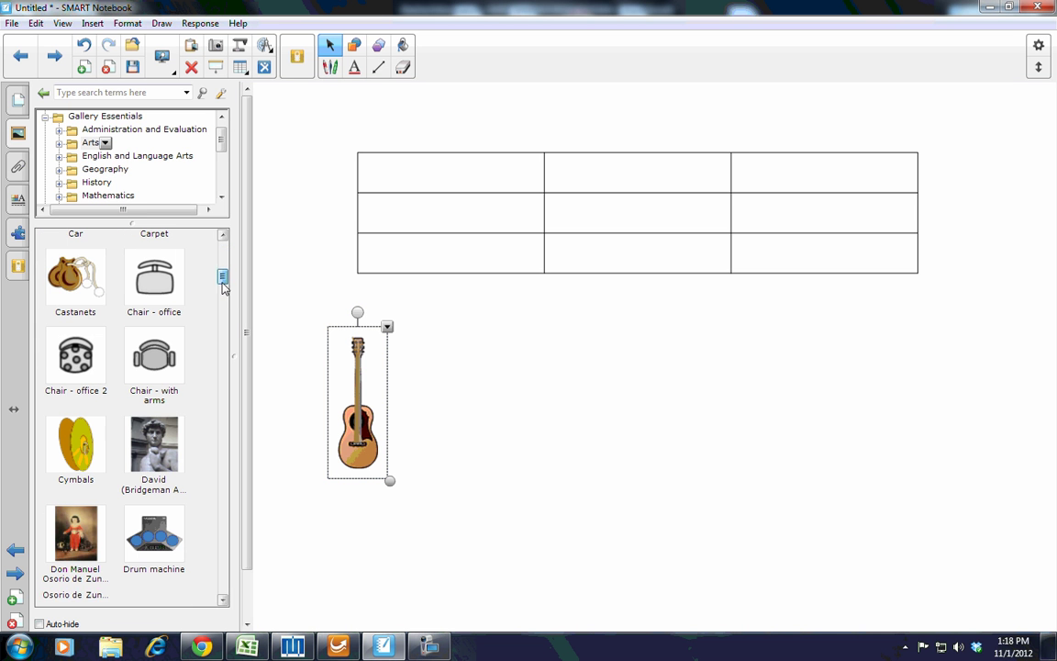
{"action": "left_click_drag", "start_coordinate": [104, 312], "coordinate": [617, 444]}
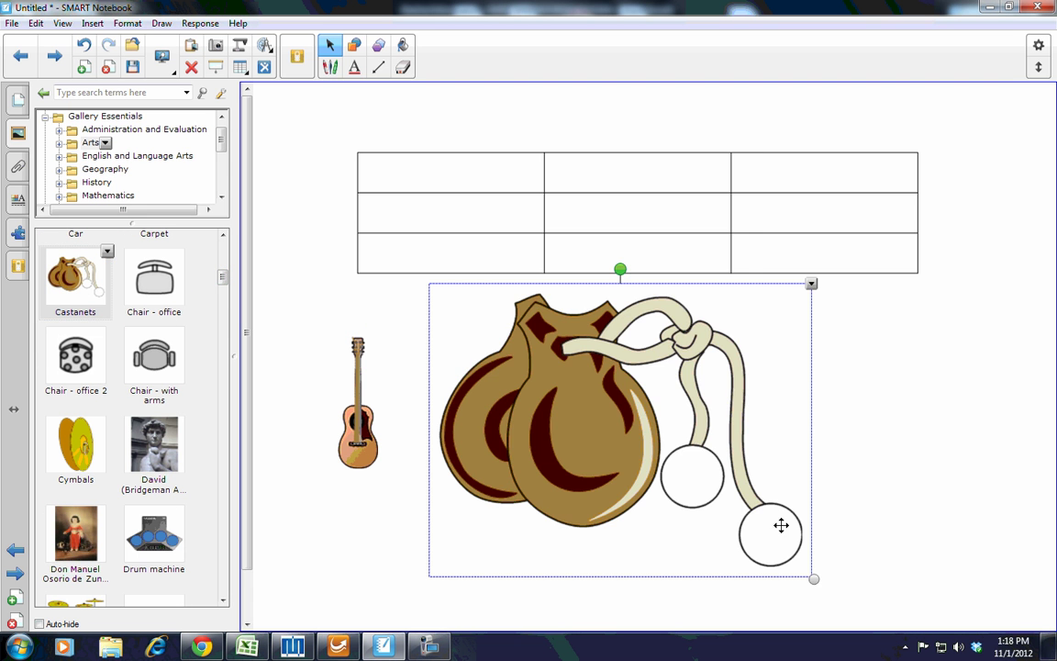
{"action": "left_click_drag", "start_coordinate": [813, 576], "coordinate": [542, 442]}
Fit the guitar into the top-left cell, castanets into top-middle, and heighten the top row.
{"action": "left_click_drag", "start_coordinate": [375, 446], "coordinate": [498, 170]}
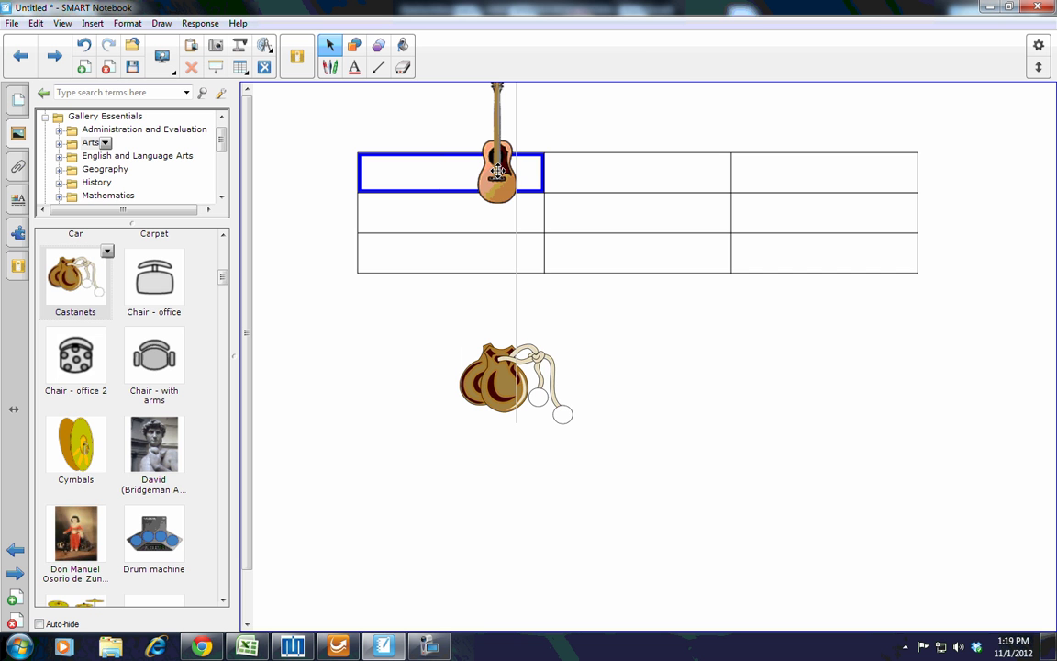
{"action": "left_click_drag", "start_coordinate": [497, 170], "coordinate": [497, 183]}
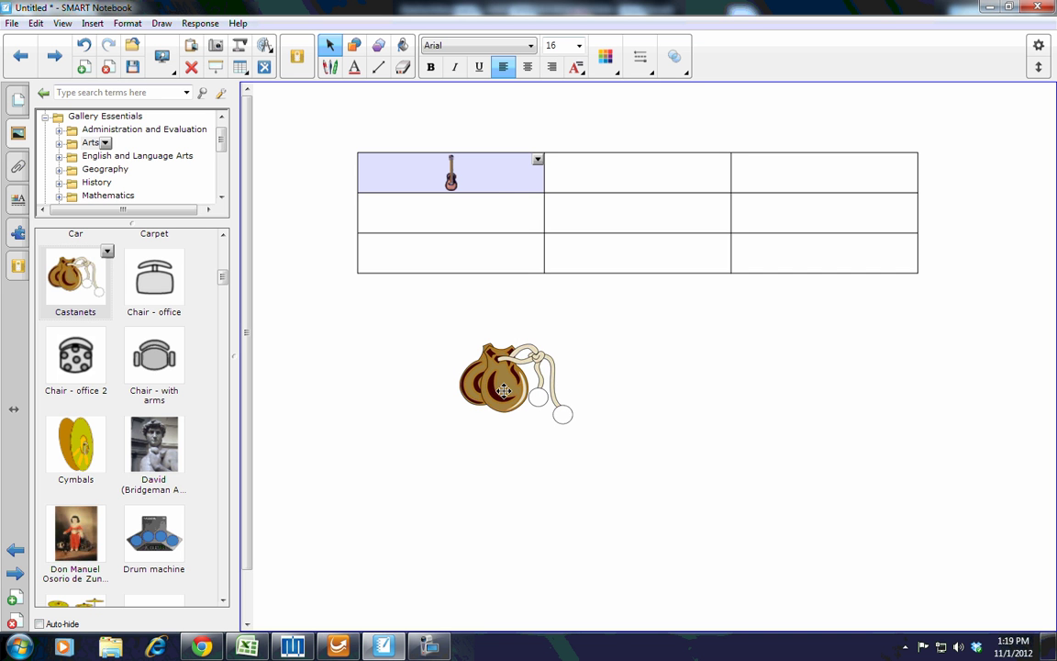
{"action": "left_click_drag", "start_coordinate": [516, 384], "coordinate": [631, 197]}
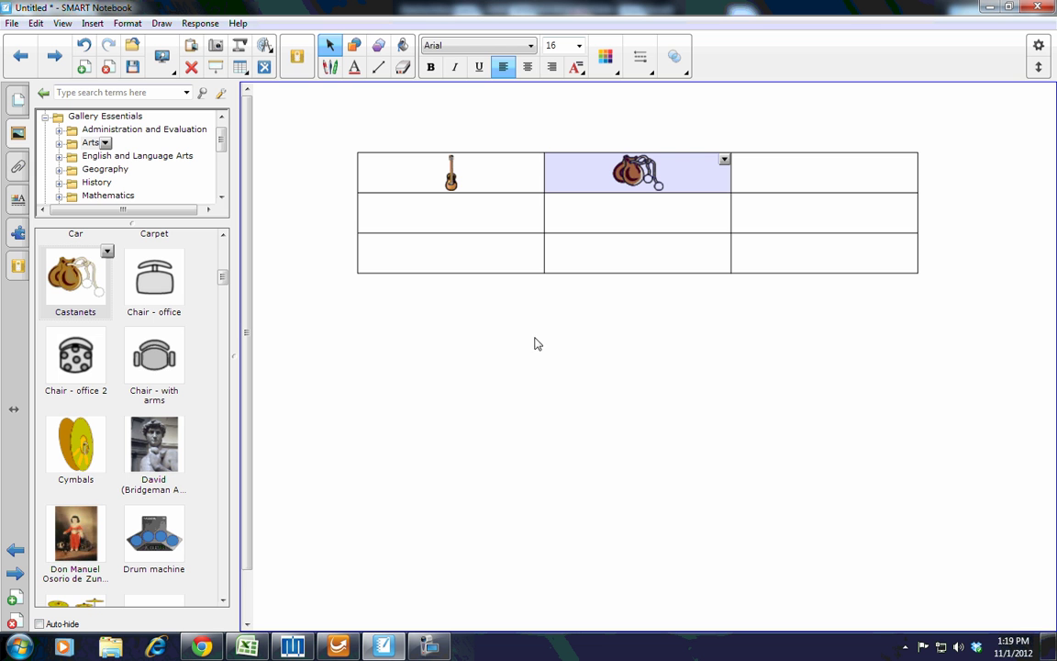
{"action": "left_click_drag", "start_coordinate": [455, 192], "coordinate": [459, 286]}
Add cell shades to the guitar and castanets cells in the table's top row.
{"action": "left_click", "coordinate": [447, 187]}
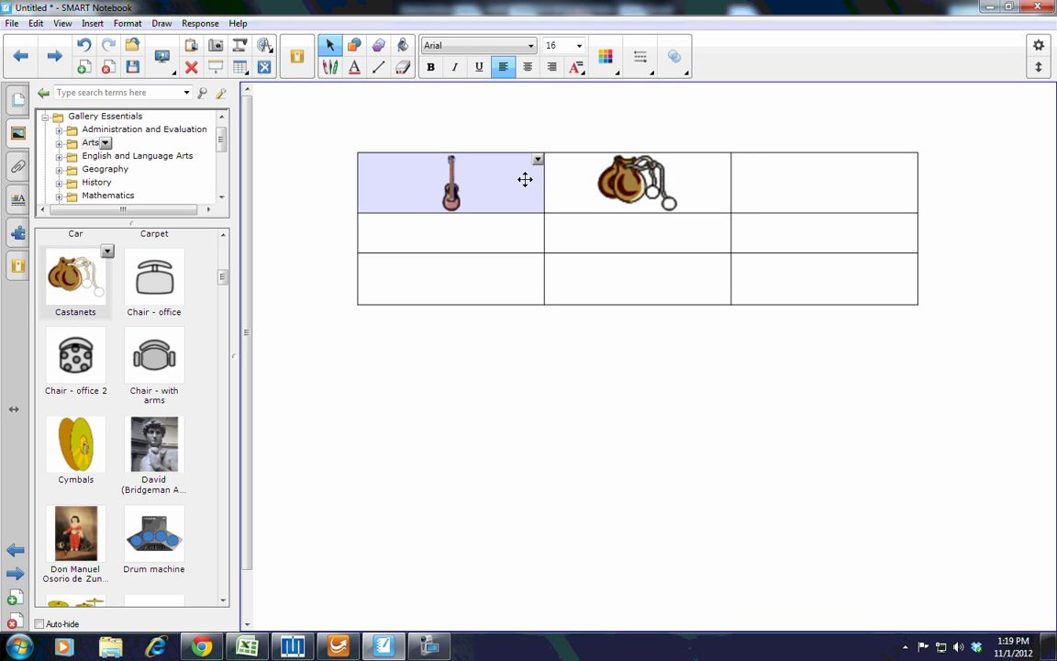
{"action": "left_click", "coordinate": [538, 159]}
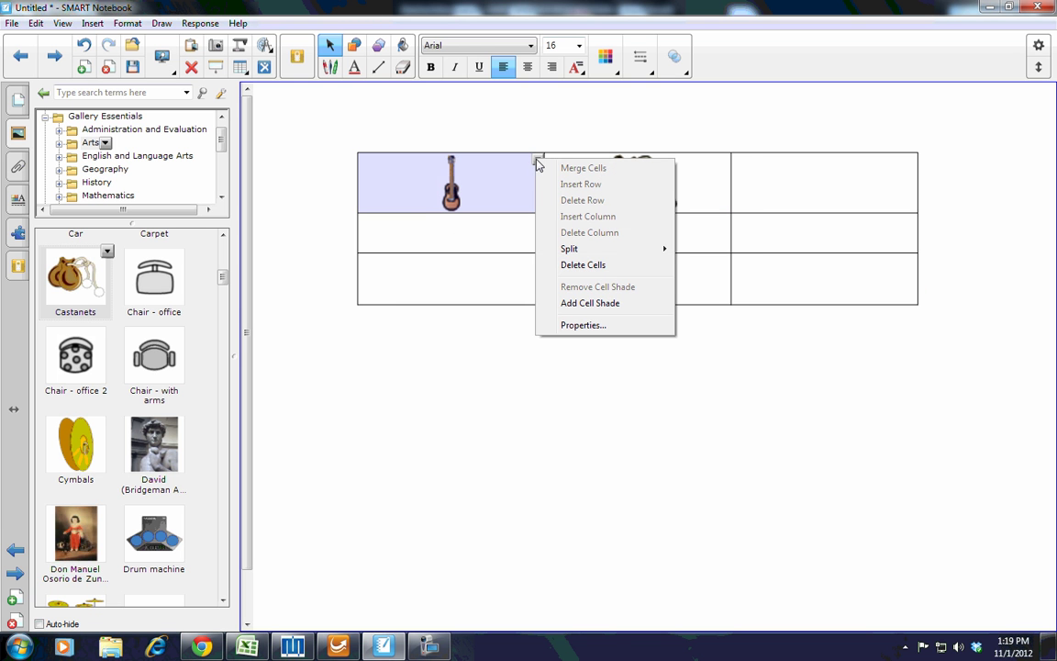
{"action": "left_click", "coordinate": [590, 302]}
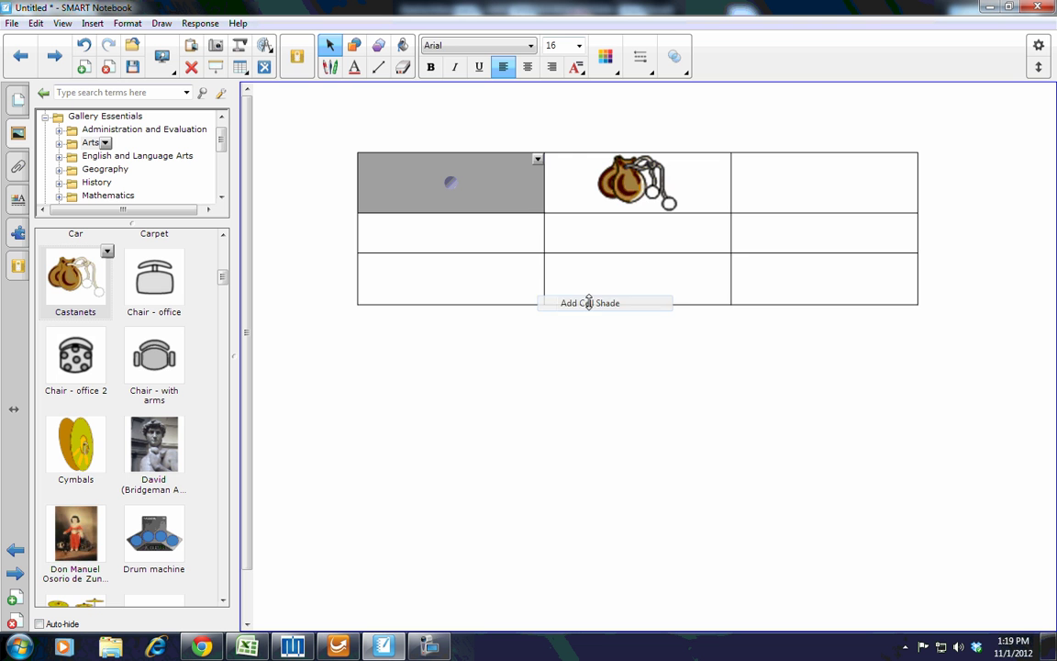
{"action": "right_click", "coordinate": [616, 175]}
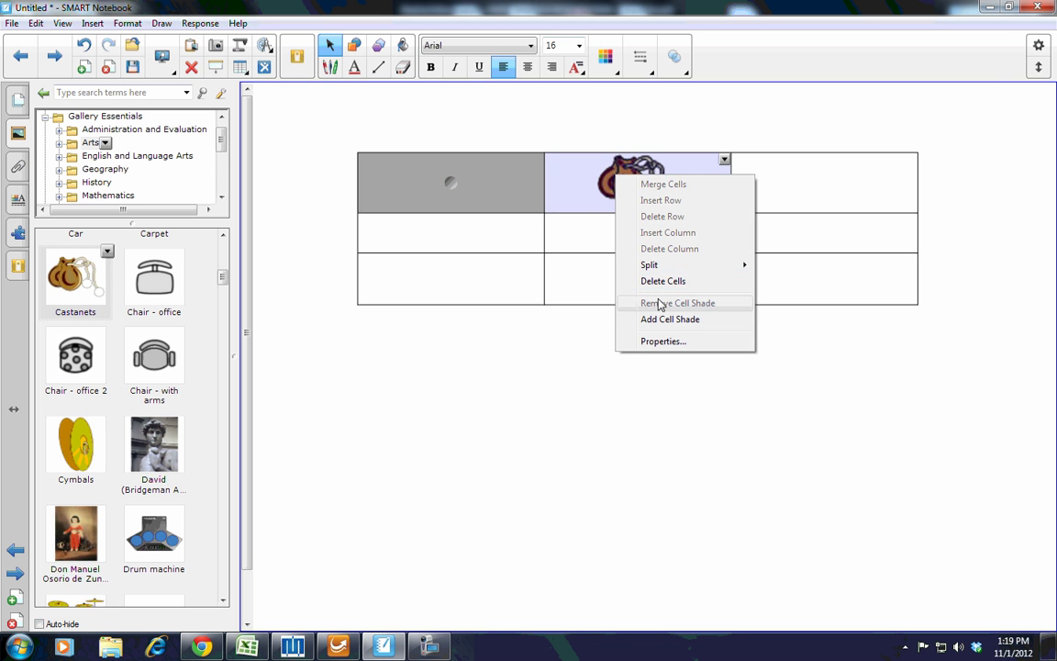
{"action": "left_click", "coordinate": [633, 319]}
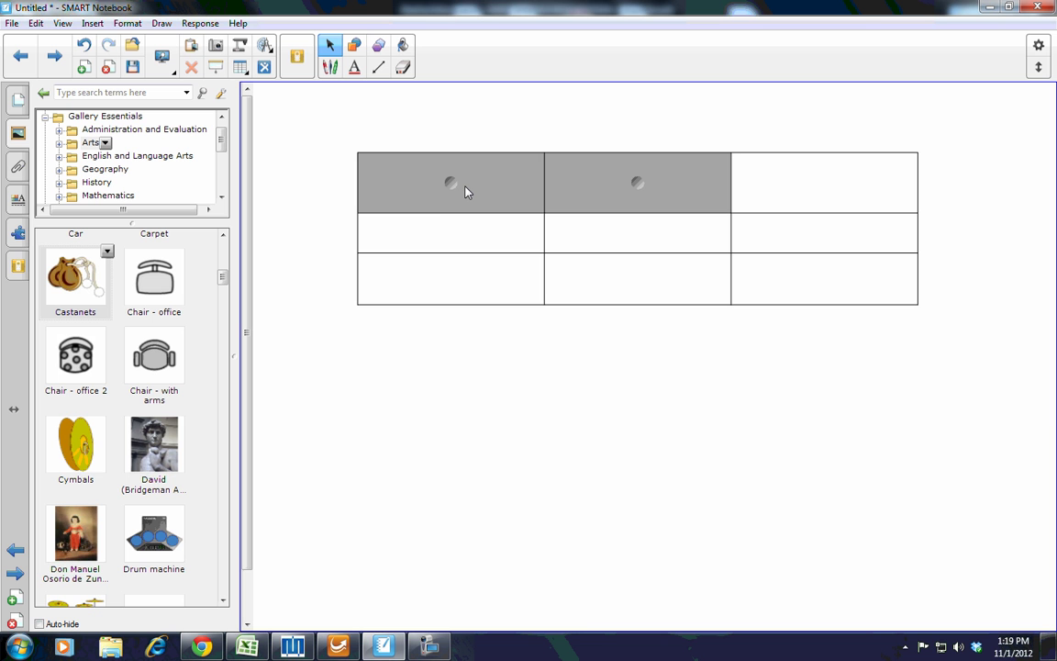
Test the shades by repeatedly revealing and re-covering the guitar, then the castanets.
{"action": "left_click", "coordinate": [465, 190]}
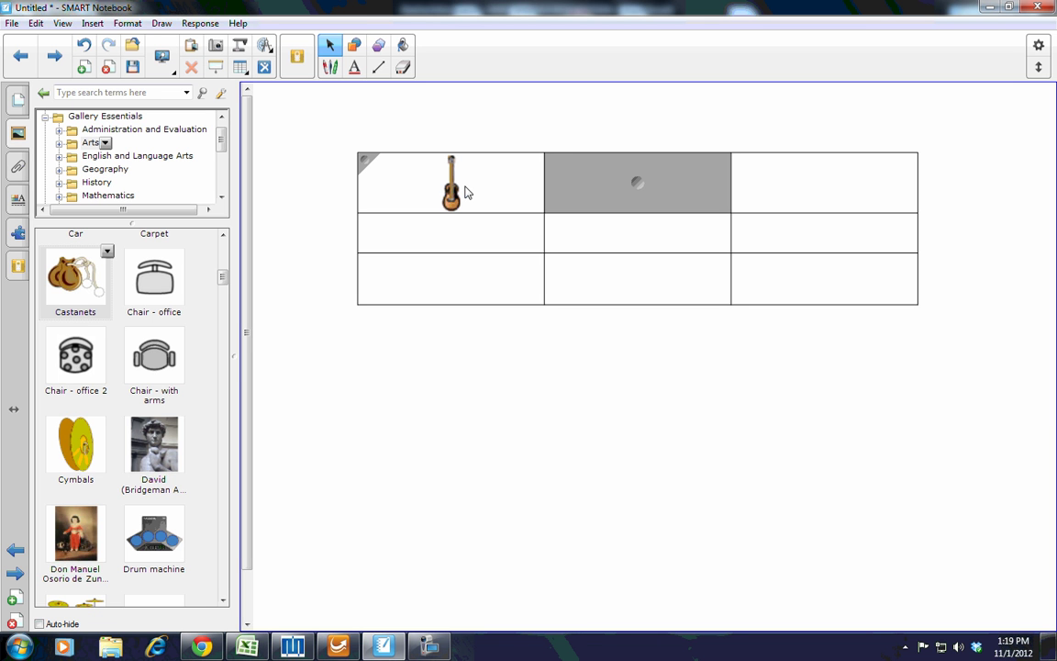
{"action": "left_click", "coordinate": [366, 165]}
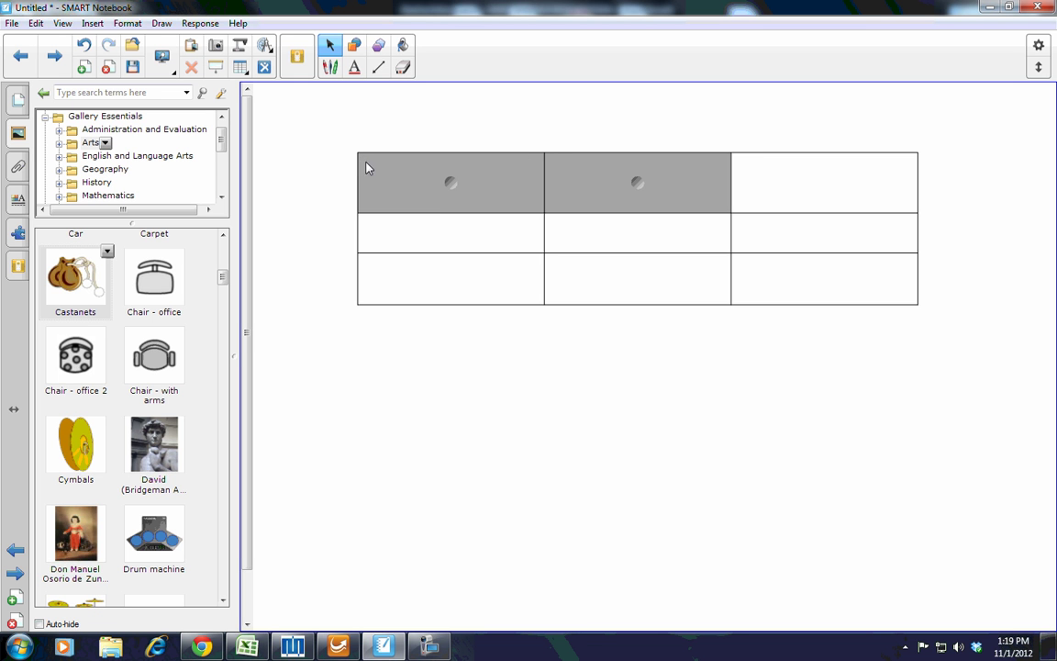
{"action": "left_click", "coordinate": [420, 187]}
{"action": "left_click", "coordinate": [365, 165]}
{"action": "left_click", "coordinate": [425, 181]}
{"action": "left_click", "coordinate": [366, 161]}
{"action": "left_click", "coordinate": [421, 188]}
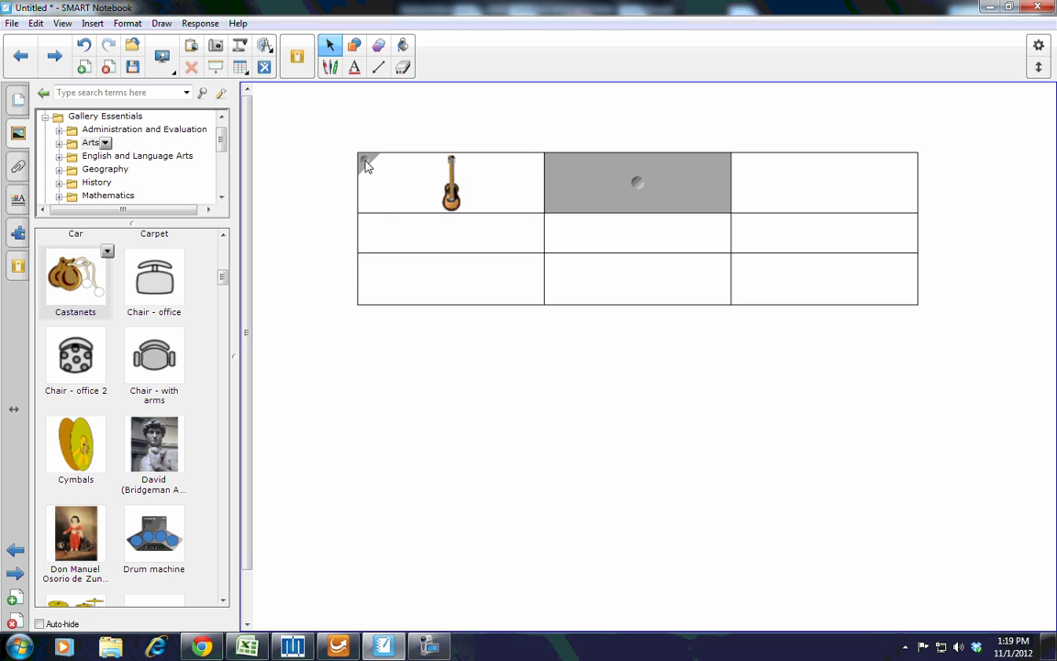
{"action": "left_click", "coordinate": [365, 162]}
{"action": "left_click", "coordinate": [607, 170]}
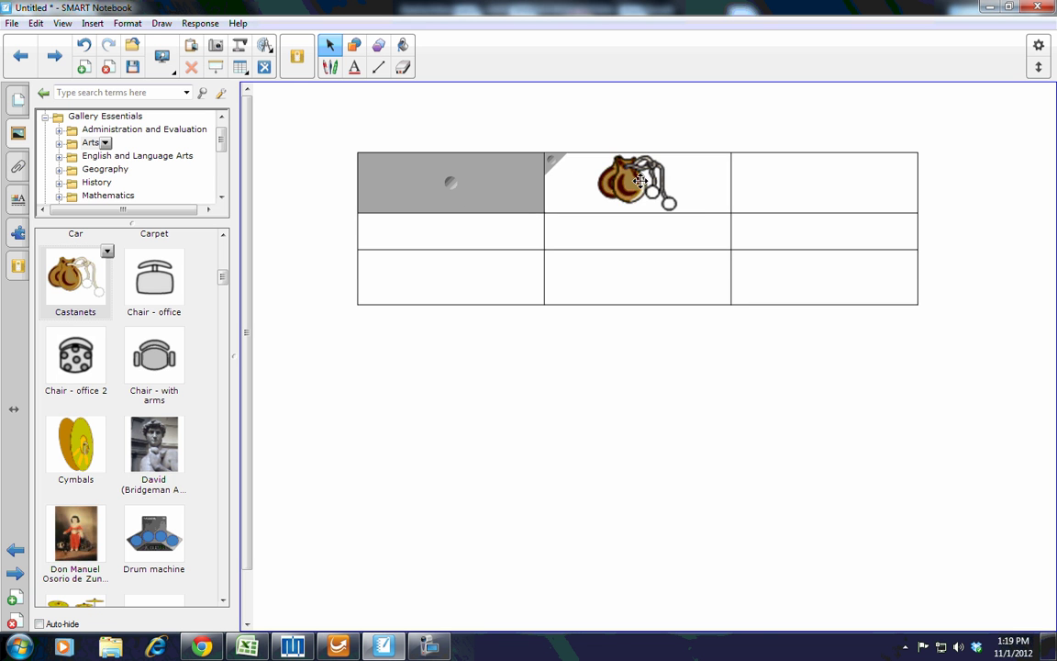
{"action": "left_click", "coordinate": [554, 166]}
Select the middle row, open its options, dismiss them unchanged, and deselect the table.
{"action": "left_click_drag", "start_coordinate": [531, 239], "coordinate": [773, 237]}
{"action": "right_click", "coordinate": [670, 239]}
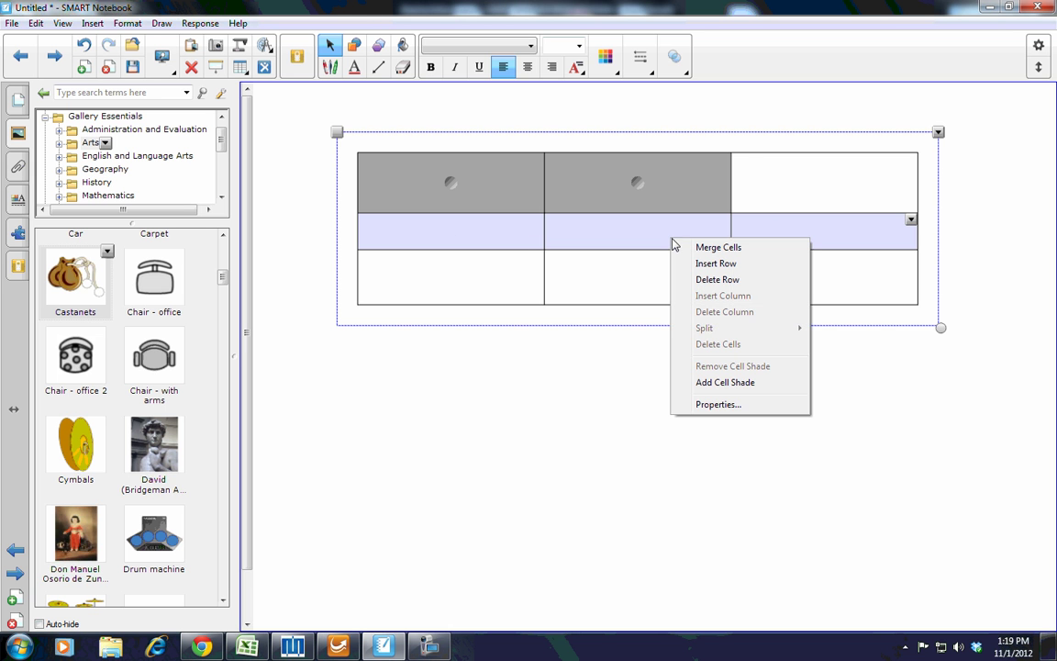
{"action": "left_click", "coordinate": [575, 398]}
{"action": "left_click", "coordinate": [500, 315]}
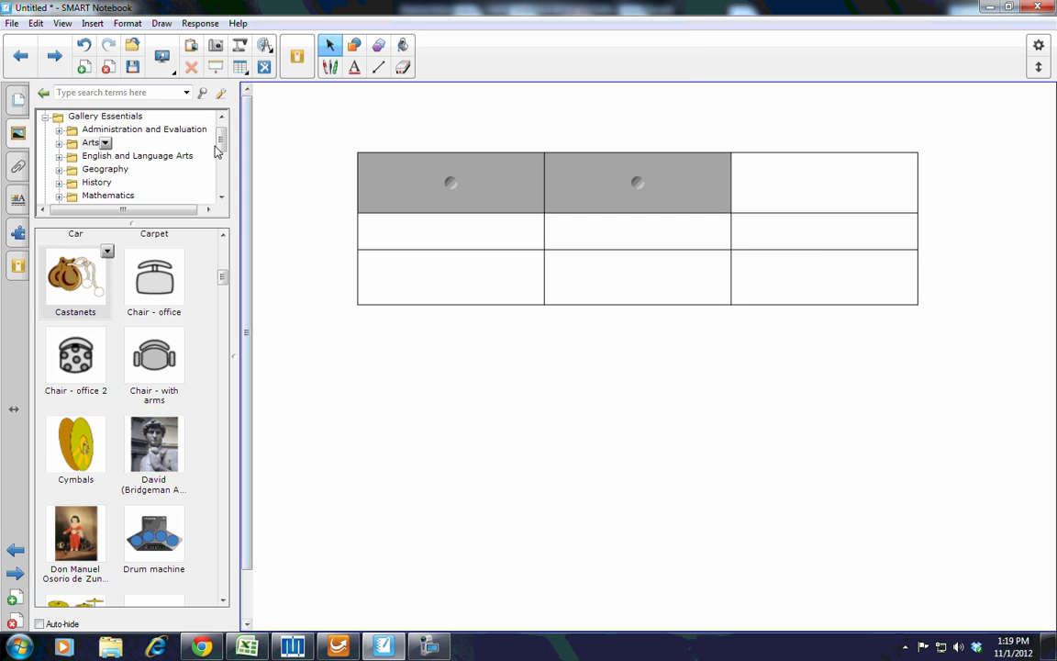
Add a blank page, check the Measurement Tools list, then launch the SMART Exchange website.
{"action": "left_click", "coordinate": [92, 67]}
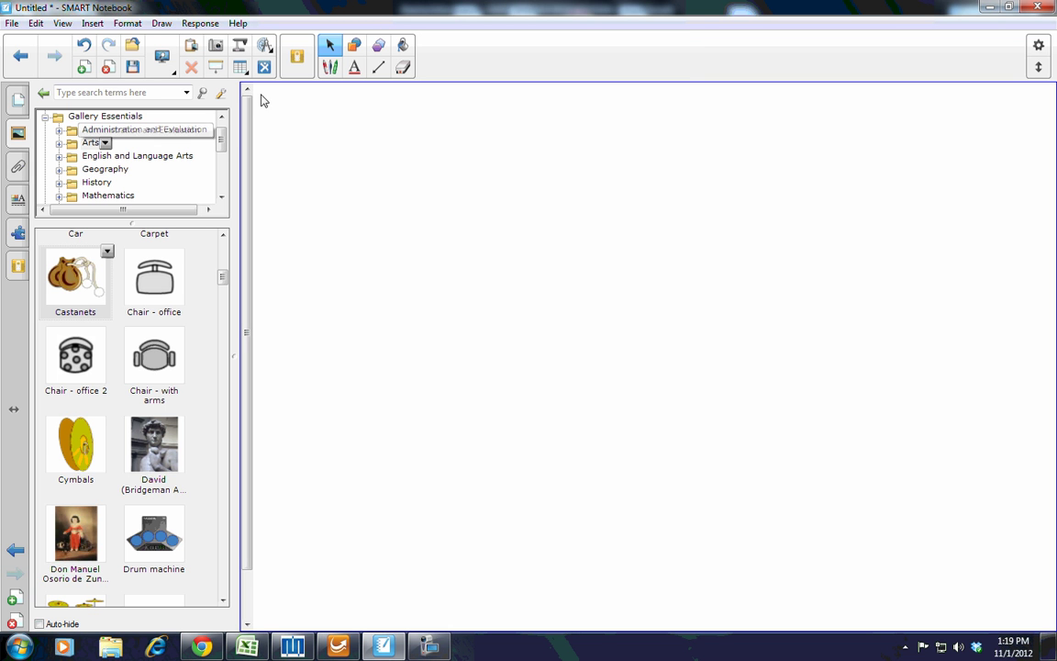
{"action": "left_click", "coordinate": [263, 48]}
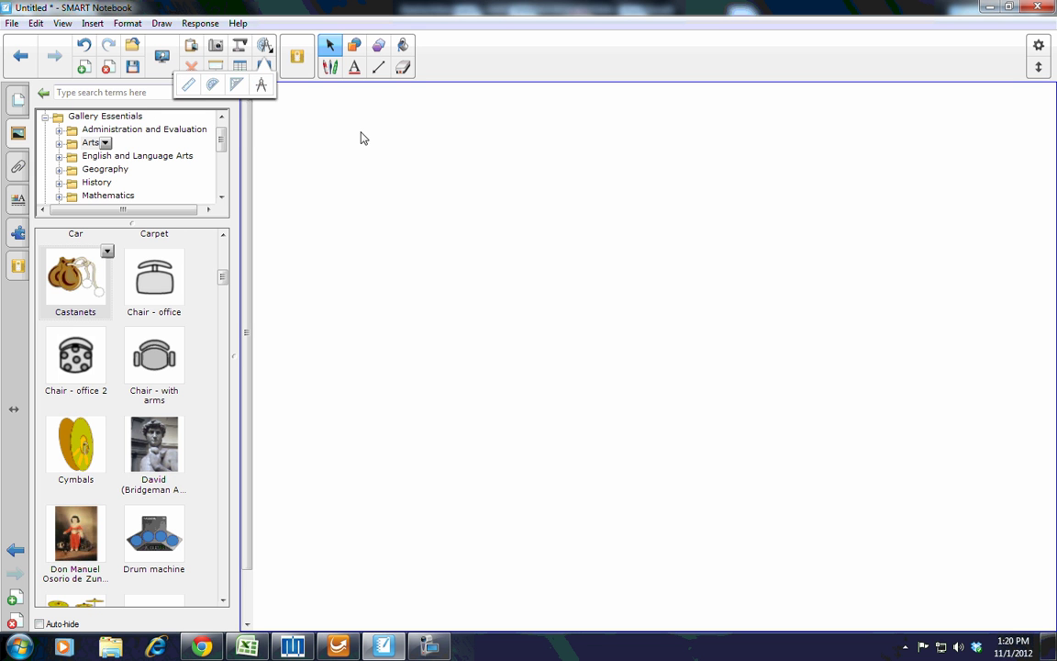
{"action": "left_click", "coordinate": [268, 69]}
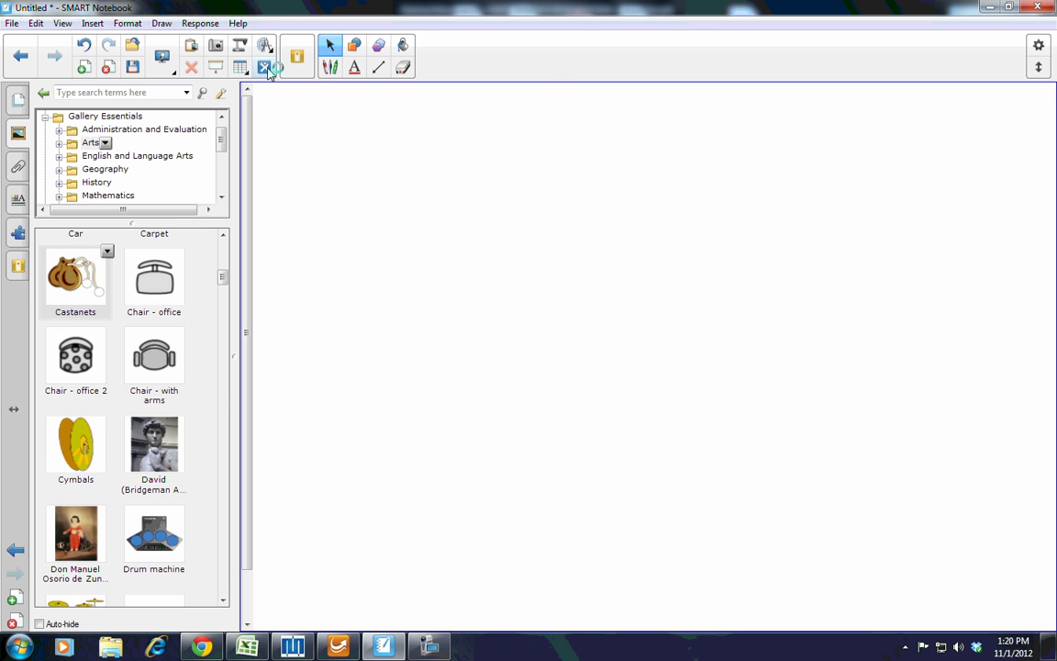
{"action": "left_click", "coordinate": [264, 67]}
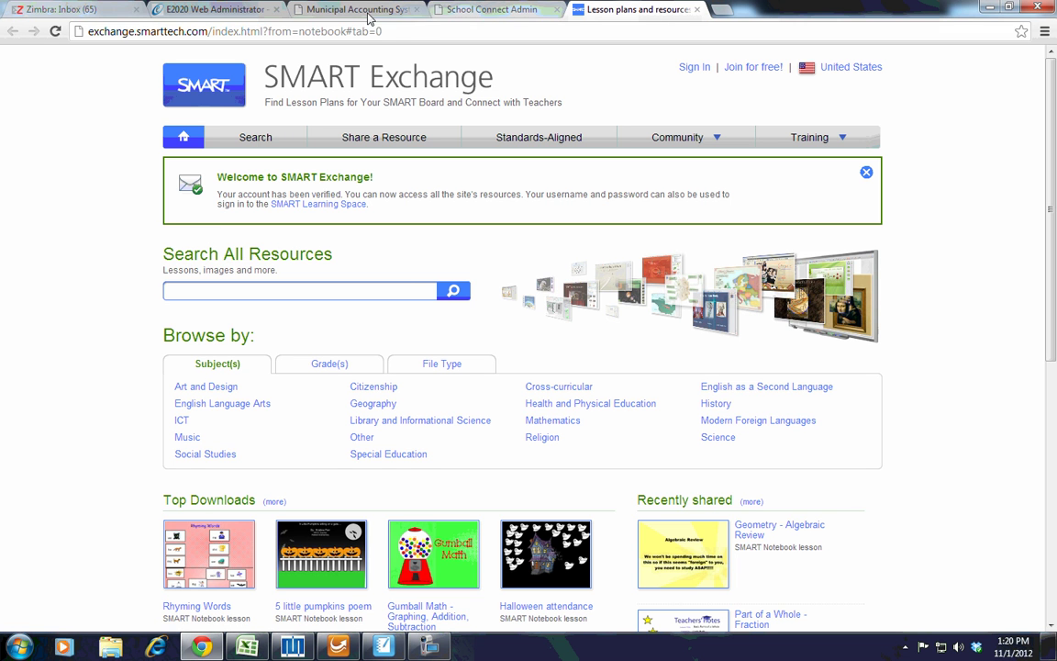
Leave the SMART Exchange home page and return to SMART Notebook from the taskbar.
{"action": "mouse_move", "coordinate": [381, 651]}
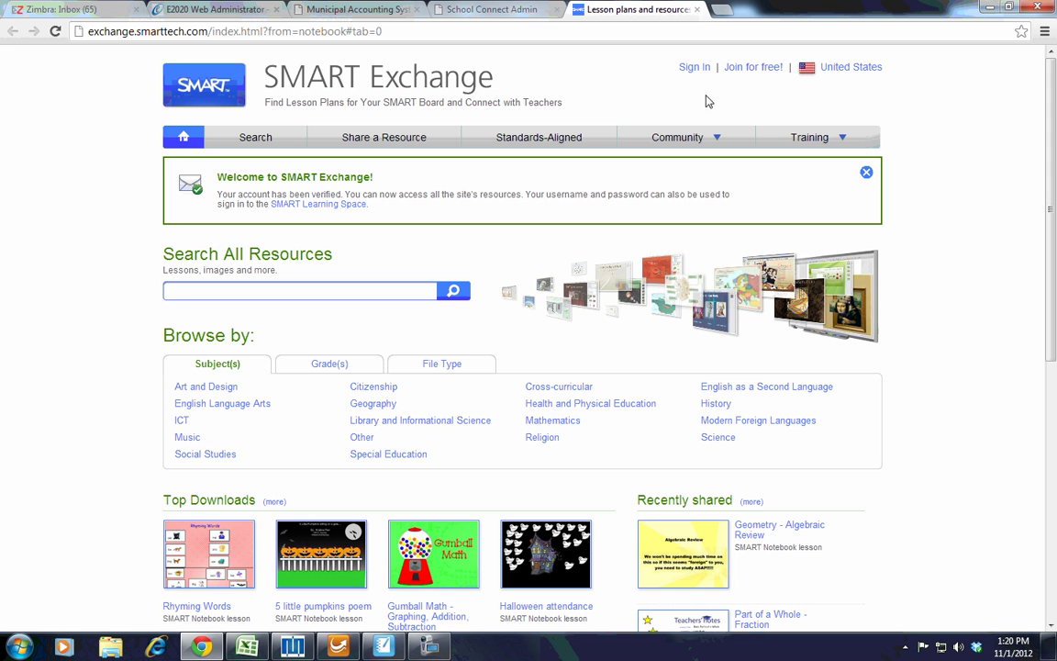
{"action": "left_click", "coordinate": [382, 648]}
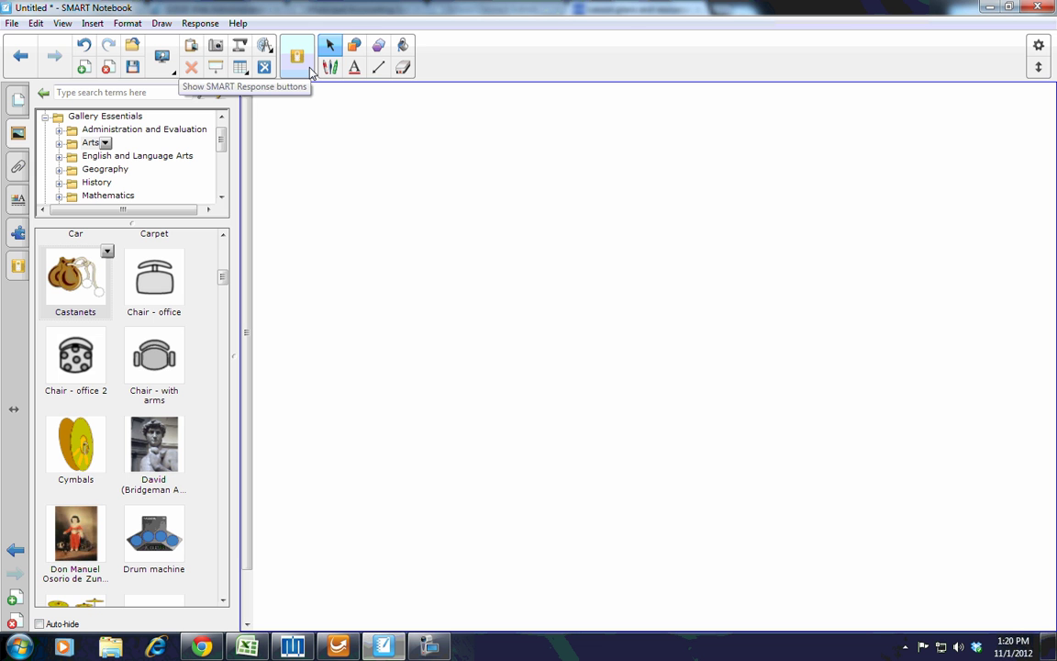
Show the SMART Response question buttons on the toolbar for the new blank page.
{"action": "left_click", "coordinate": [309, 70]}
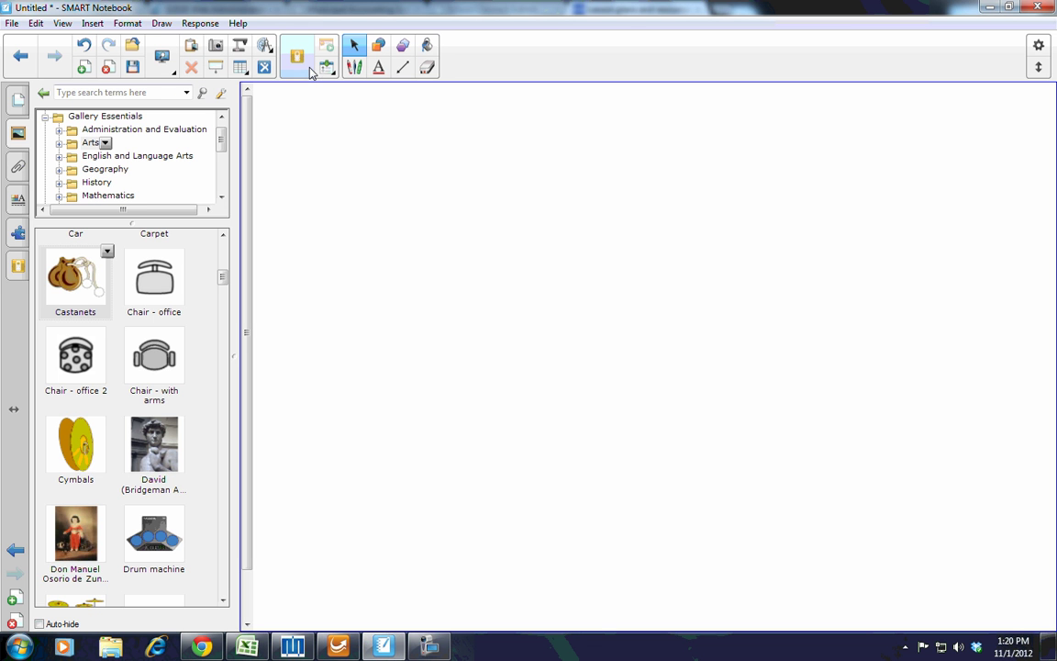
Browse the Shapes tool's extra shapes, fill and line colours, and line styles.
{"action": "left_click", "coordinate": [376, 48]}
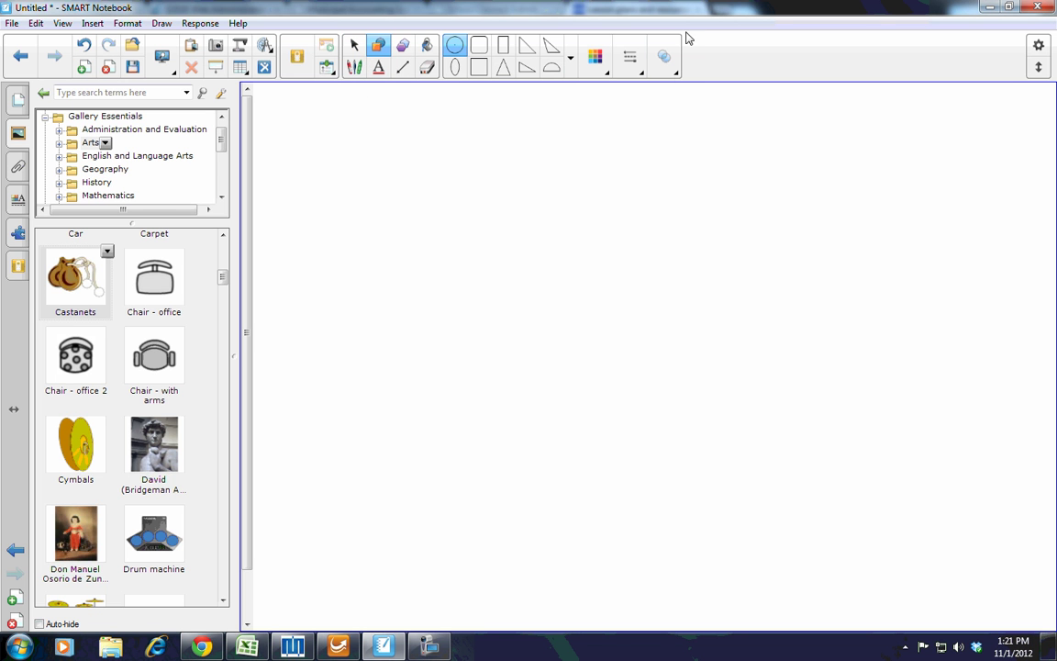
{"action": "left_click", "coordinate": [570, 57]}
{"action": "left_click", "coordinate": [595, 57]}
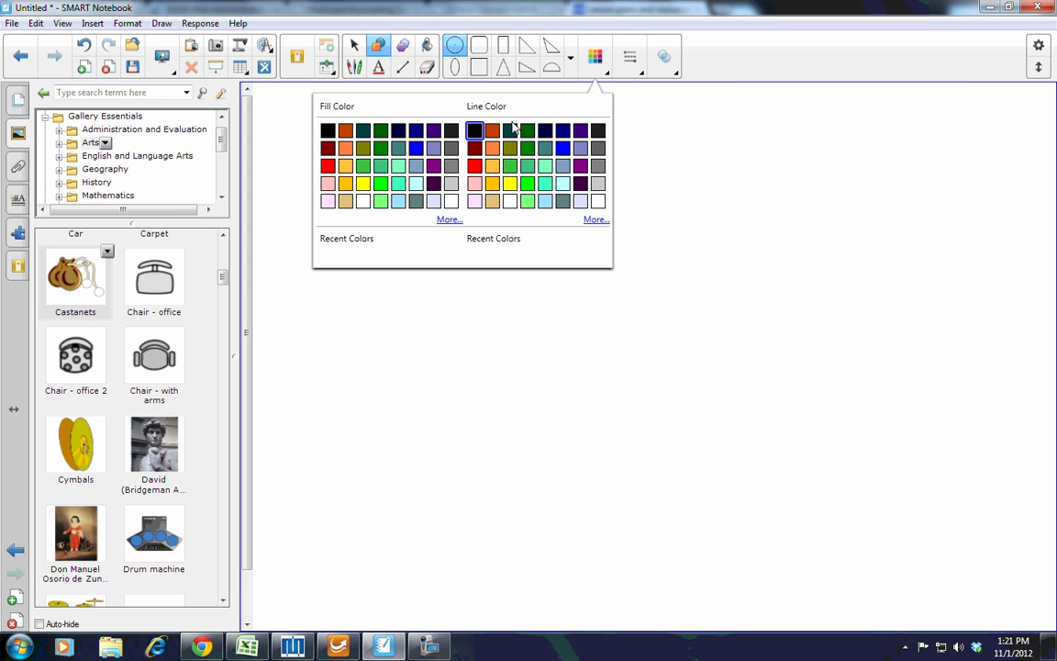
{"action": "left_click", "coordinate": [629, 57]}
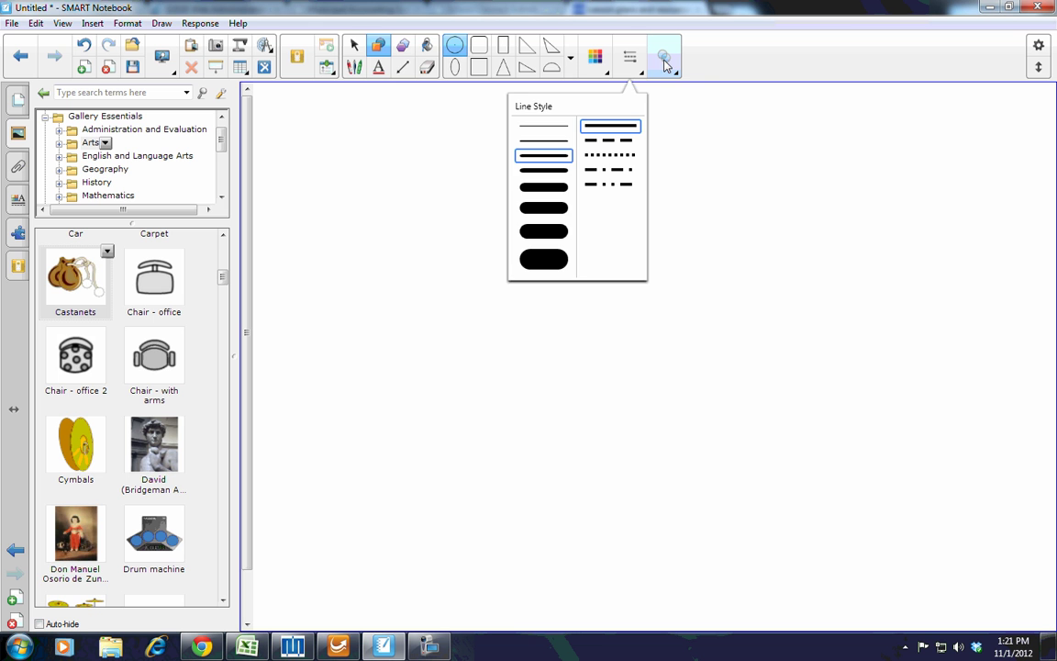
{"action": "left_click", "coordinate": [719, 71]}
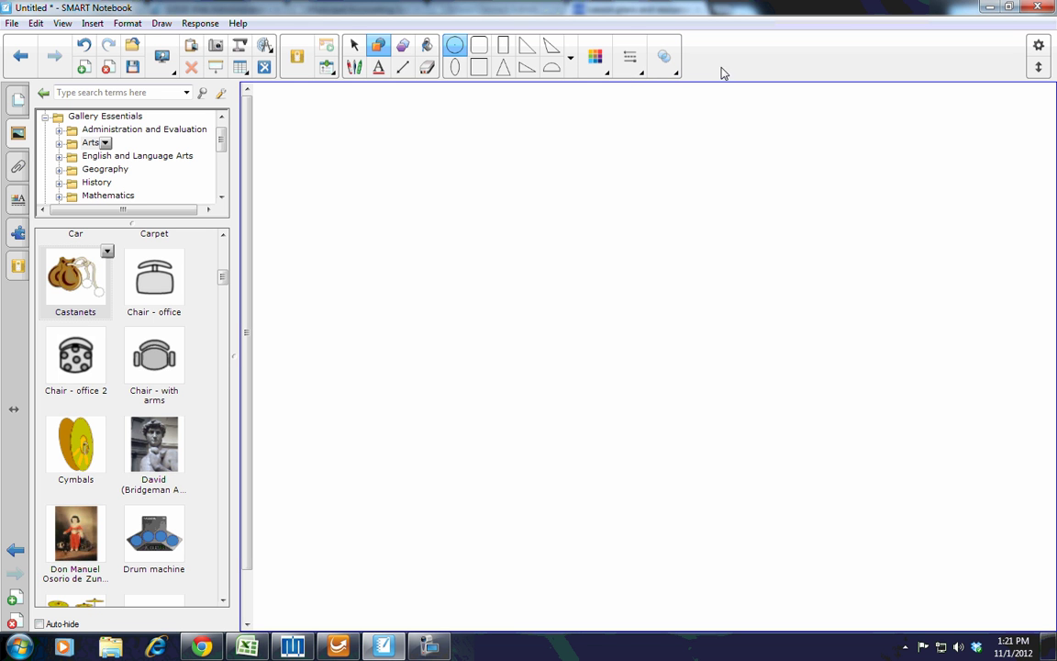
Draw an equilateral triangle near the page centre with the Regular Polygons tool.
{"action": "left_click", "coordinate": [403, 45]}
{"action": "left_click_drag", "start_coordinate": [482, 156], "coordinate": [718, 345]}
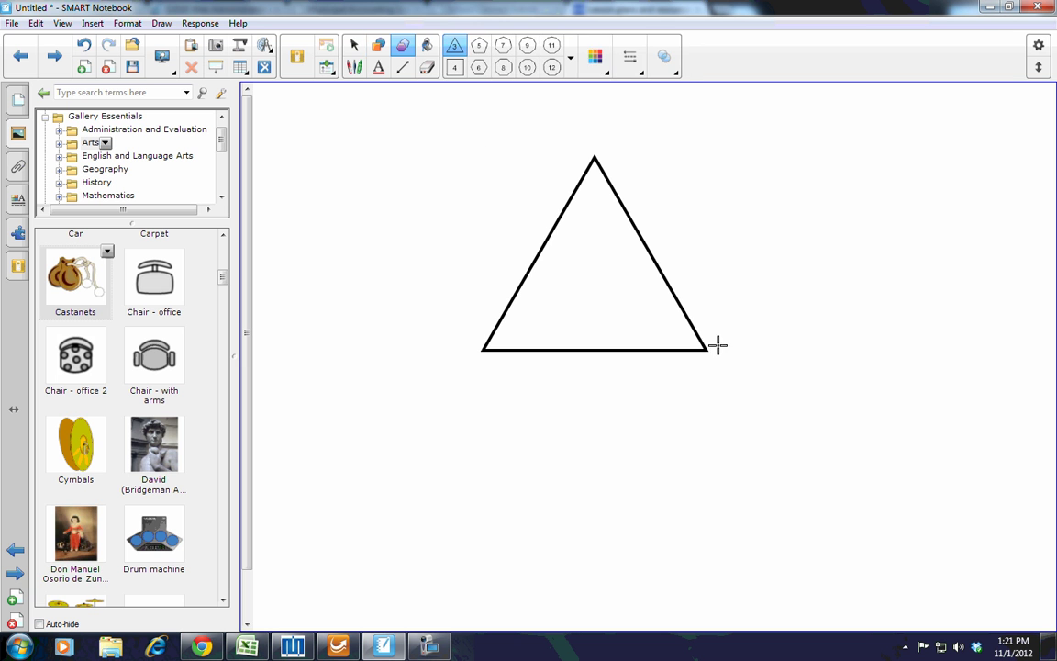
{"action": "left_click", "coordinate": [355, 45]}
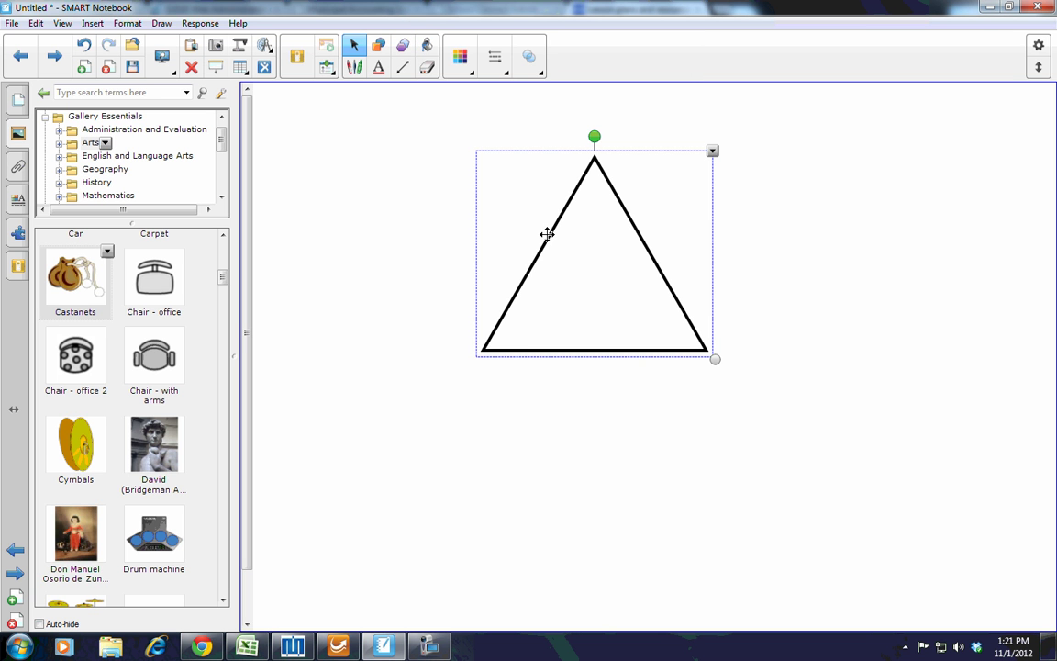
Give the triangle a solid orange fill and move it to the upper right.
{"action": "left_click", "coordinate": [17, 203]}
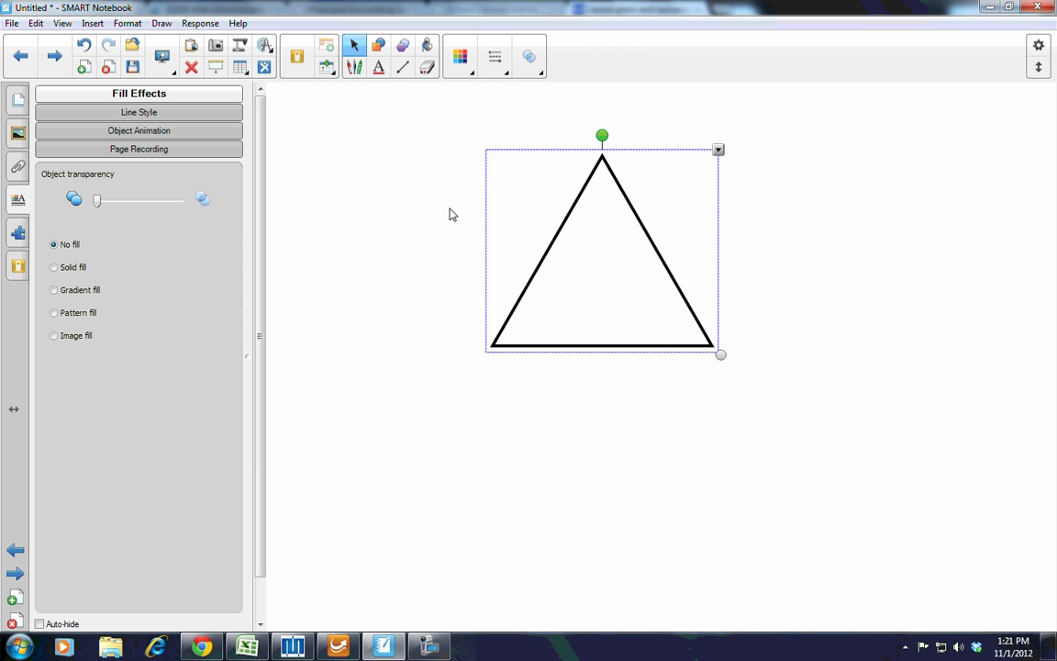
{"action": "left_click", "coordinate": [378, 45]}
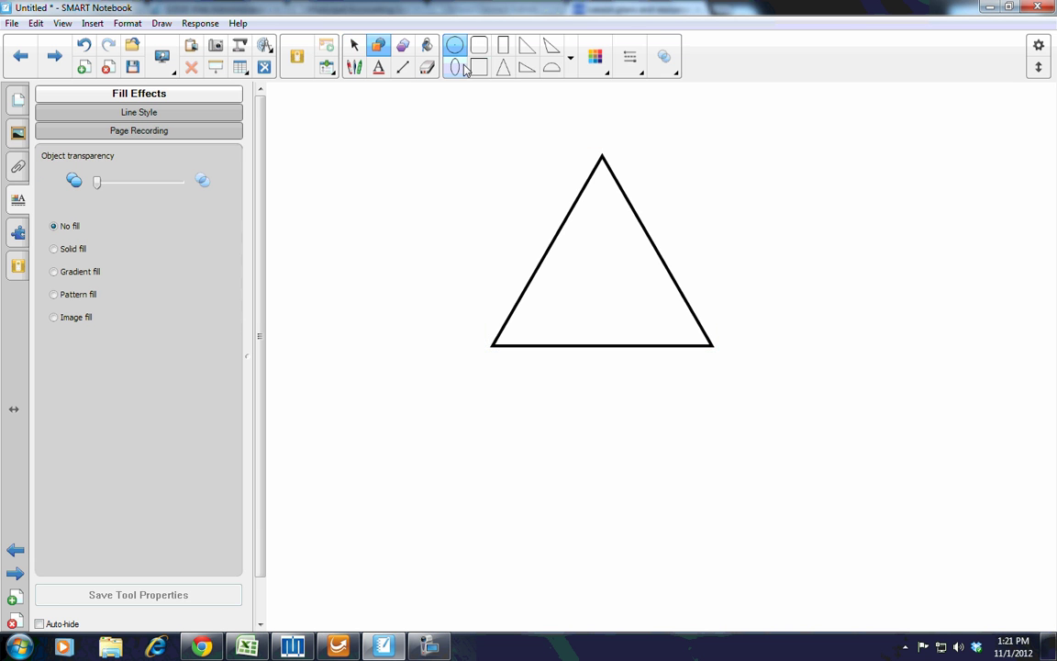
{"action": "left_click", "coordinate": [595, 59]}
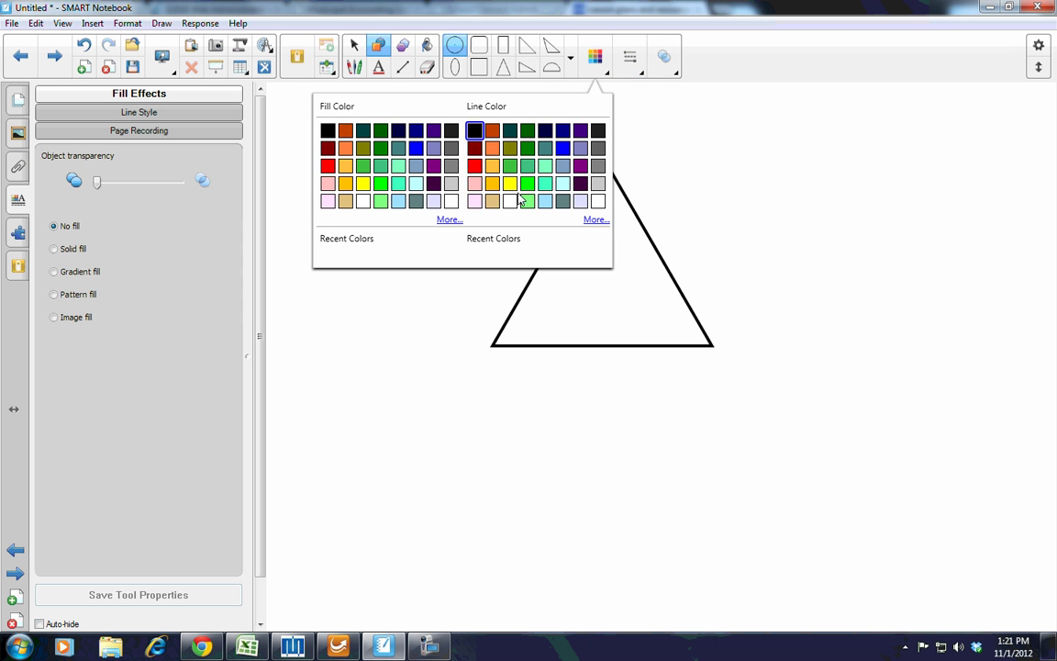
{"action": "left_click", "coordinate": [354, 45]}
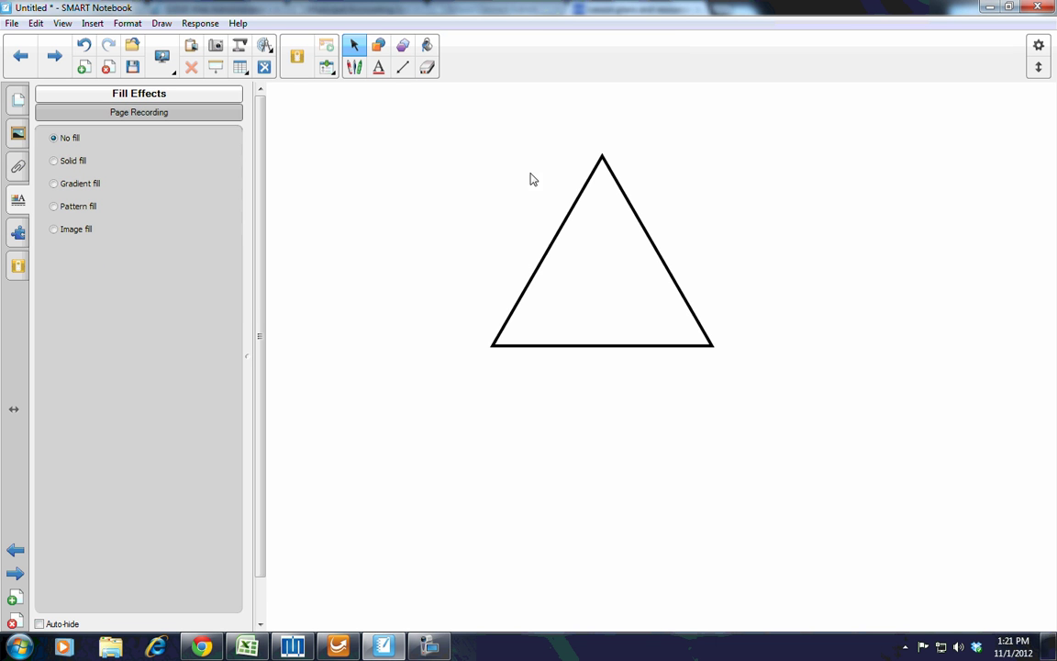
{"action": "left_click", "coordinate": [592, 174]}
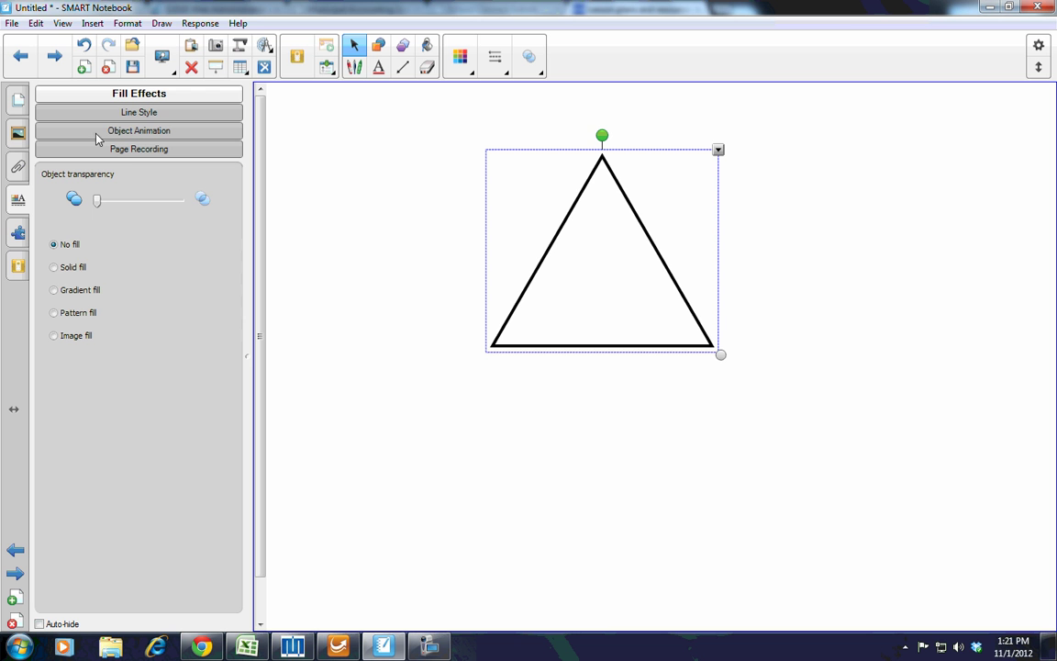
{"action": "left_click", "coordinate": [54, 267]}
{"action": "left_click", "coordinate": [101, 375]}
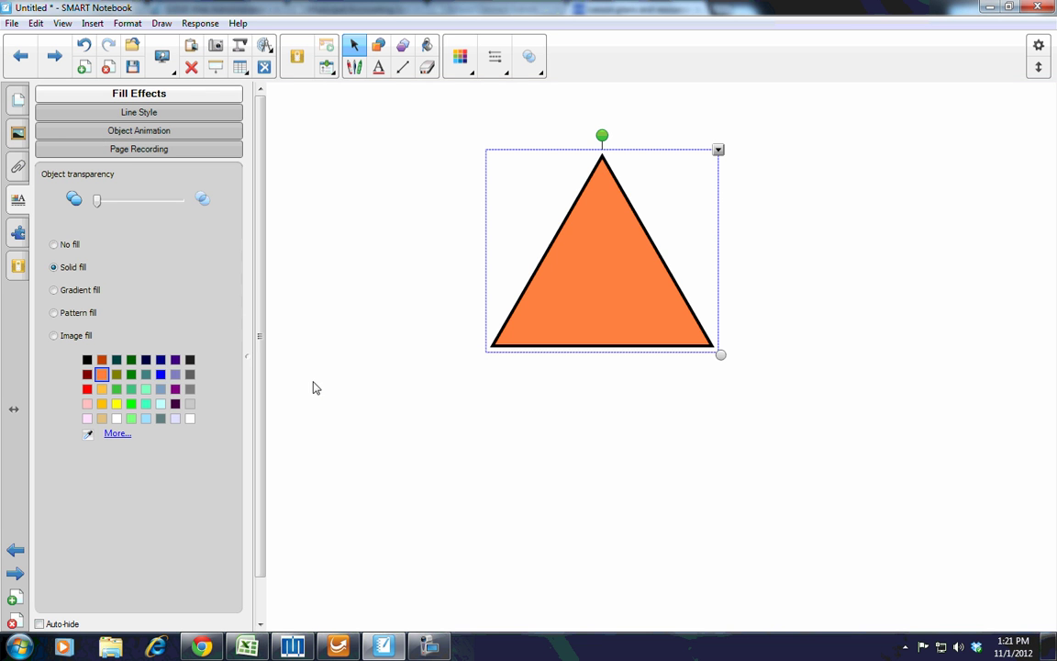
{"action": "left_click", "coordinate": [413, 361]}
{"action": "left_click_drag", "start_coordinate": [569, 269], "coordinate": [709, 223]}
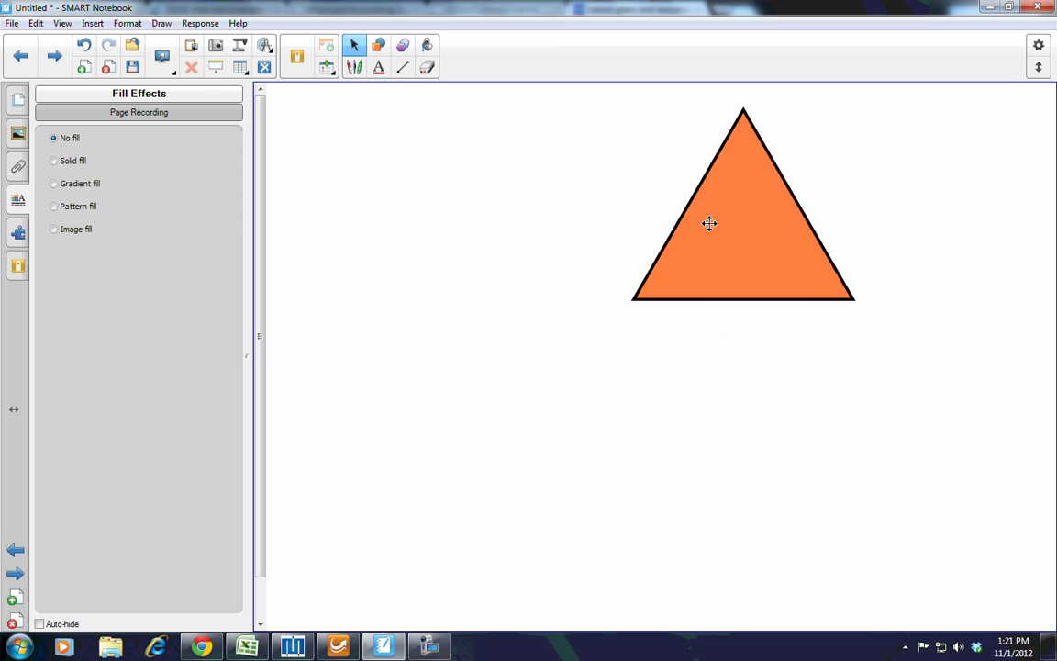
Draw a small, narrow triangle left of the orange one with the Shapes triangle.
{"action": "left_click", "coordinate": [378, 45]}
{"action": "left_click", "coordinate": [606, 68]}
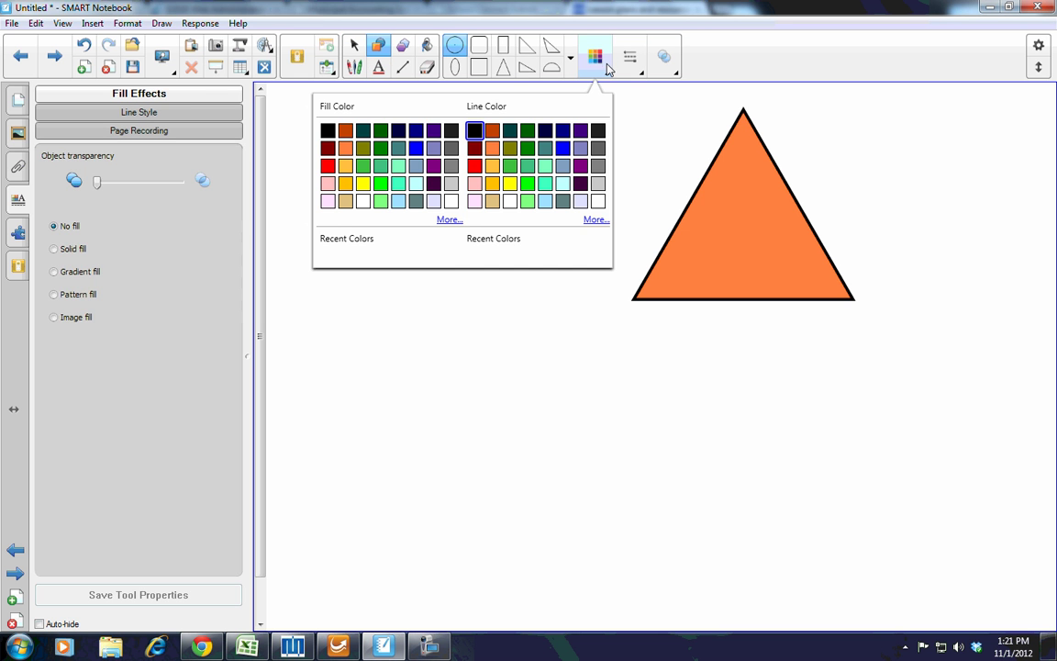
{"action": "left_click", "coordinate": [346, 147]}
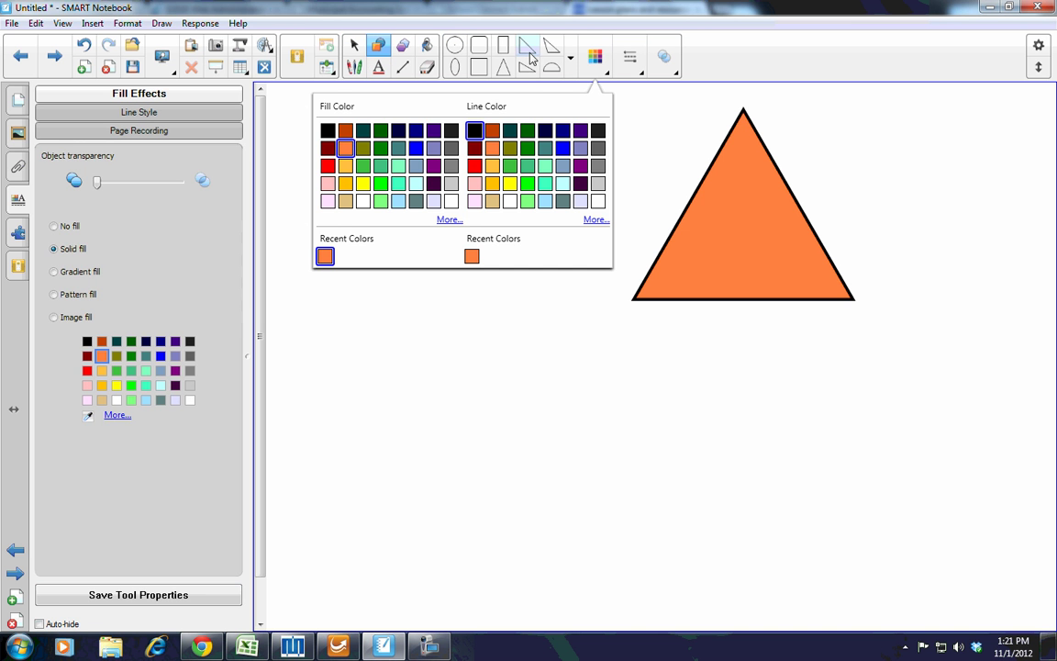
{"action": "left_click", "coordinate": [503, 67]}
{"action": "left_click_drag", "start_coordinate": [406, 184], "coordinate": [498, 311]}
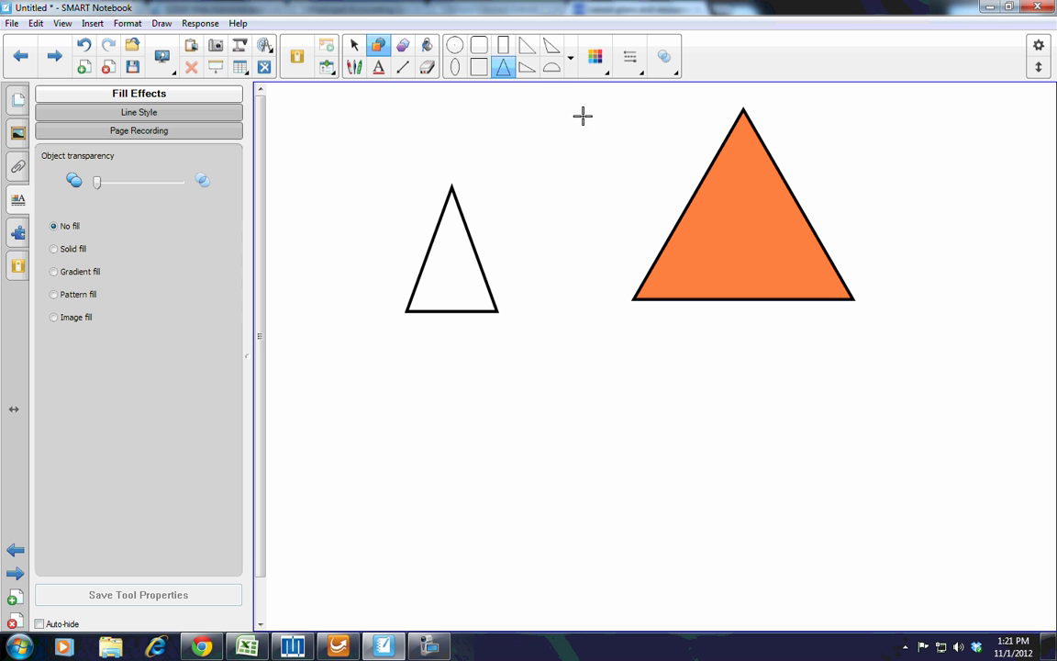
Set the small triangle's fill to orange and keep its black outline.
{"action": "left_click", "coordinate": [598, 65]}
{"action": "left_click", "coordinate": [354, 45]}
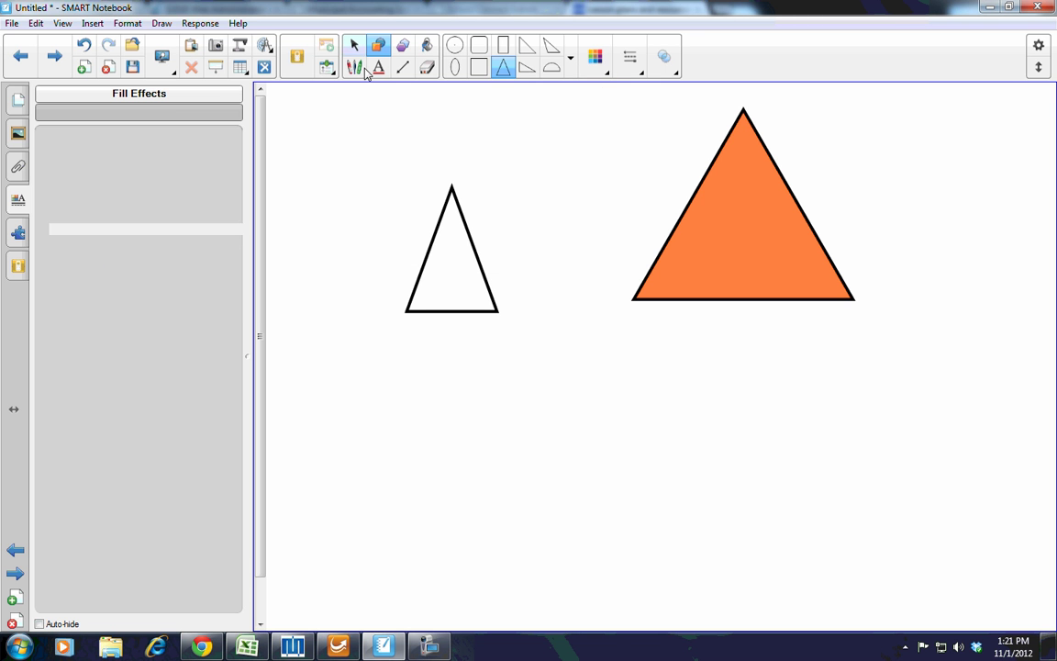
{"action": "left_click", "coordinate": [449, 200]}
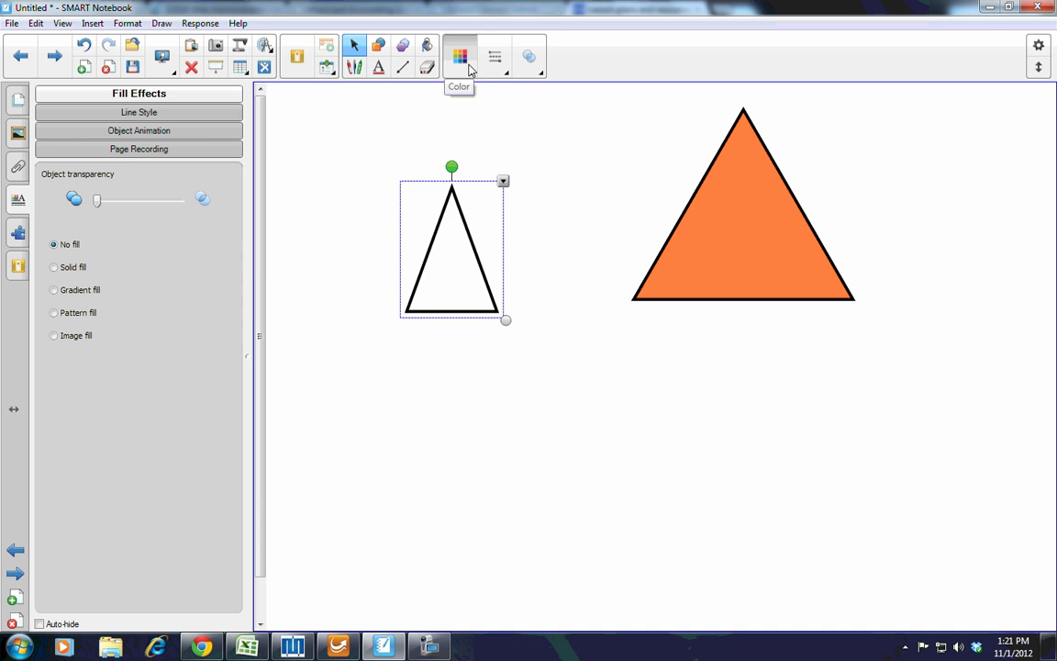
{"action": "left_click", "coordinate": [460, 58]}
{"action": "left_click", "coordinate": [210, 148]}
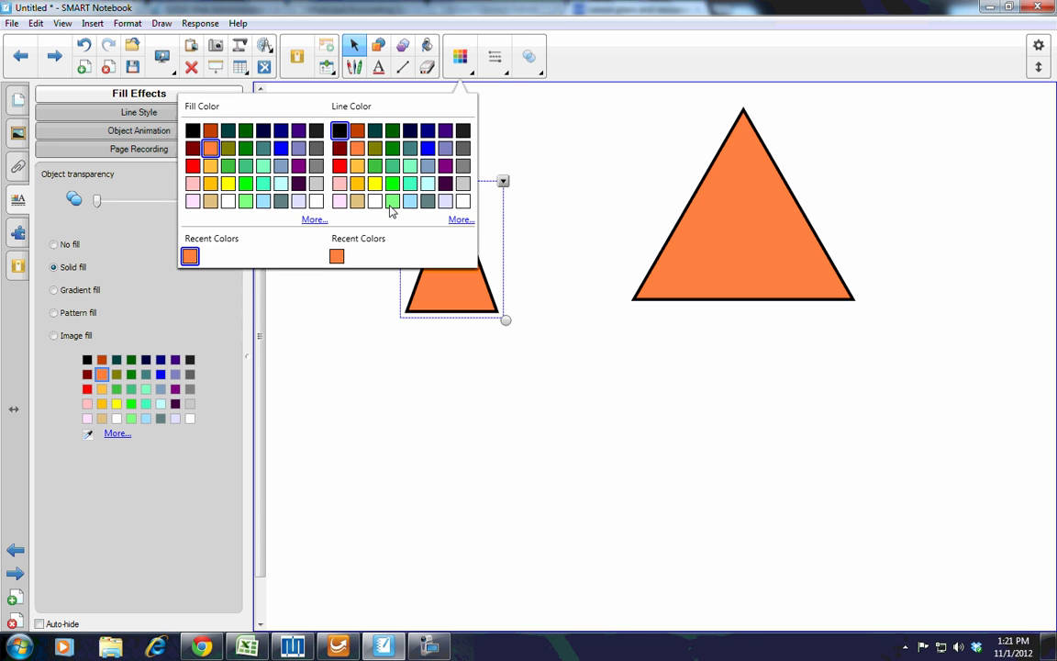
{"action": "left_click", "coordinate": [340, 131]}
{"action": "left_click", "coordinate": [616, 219]}
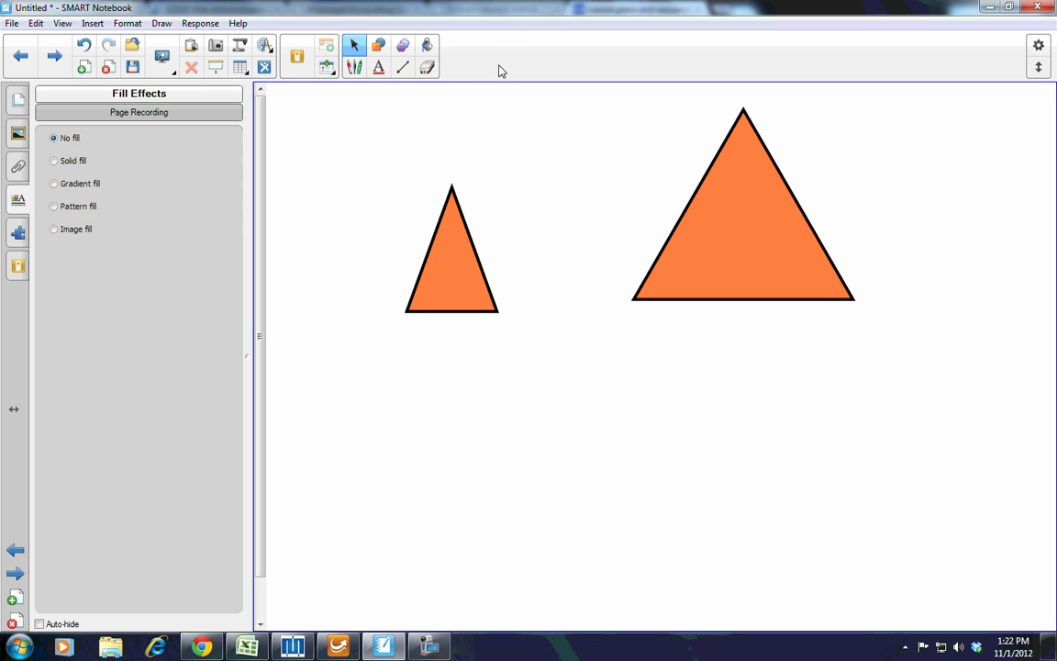
Add a new blank page and show the Add-ons panel listing Activity Builder.
{"action": "left_click", "coordinate": [426, 67]}
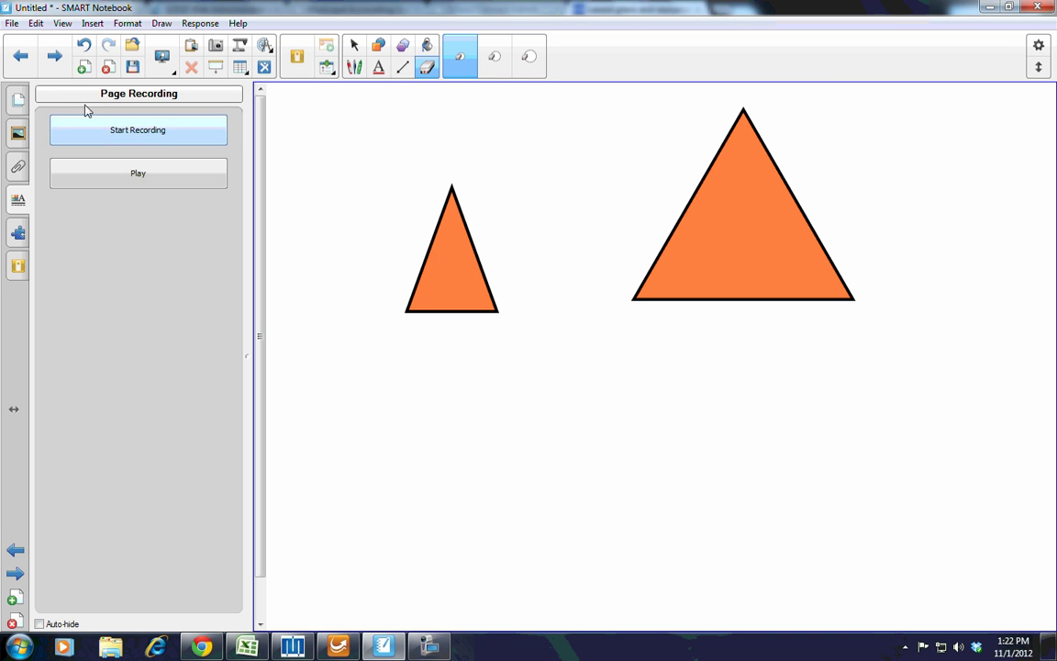
{"action": "left_click", "coordinate": [54, 56]}
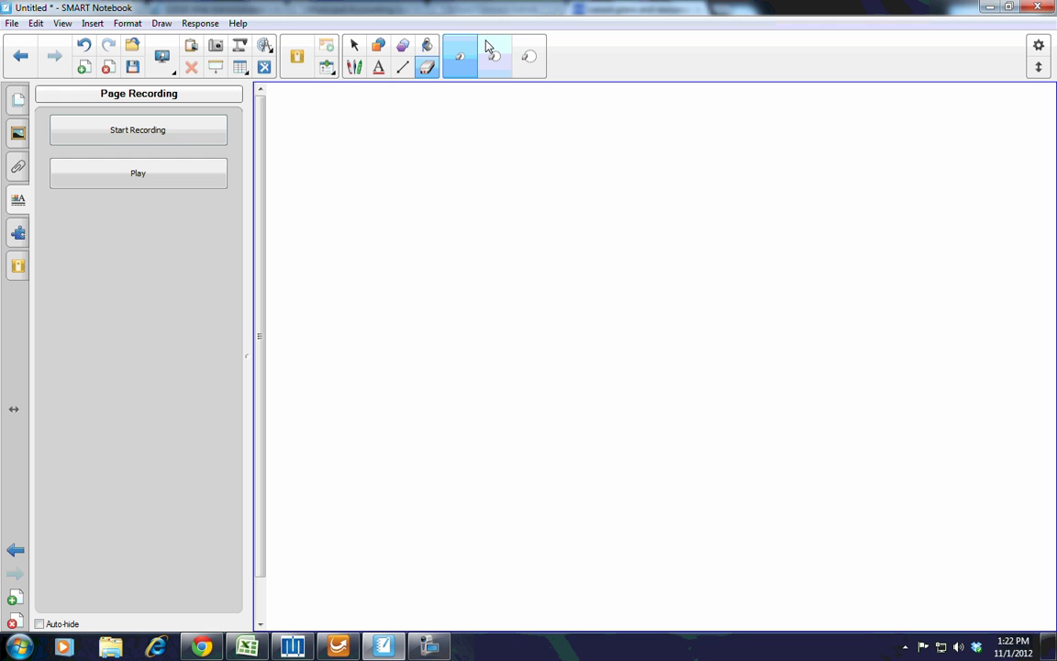
{"action": "left_click", "coordinate": [16, 234]}
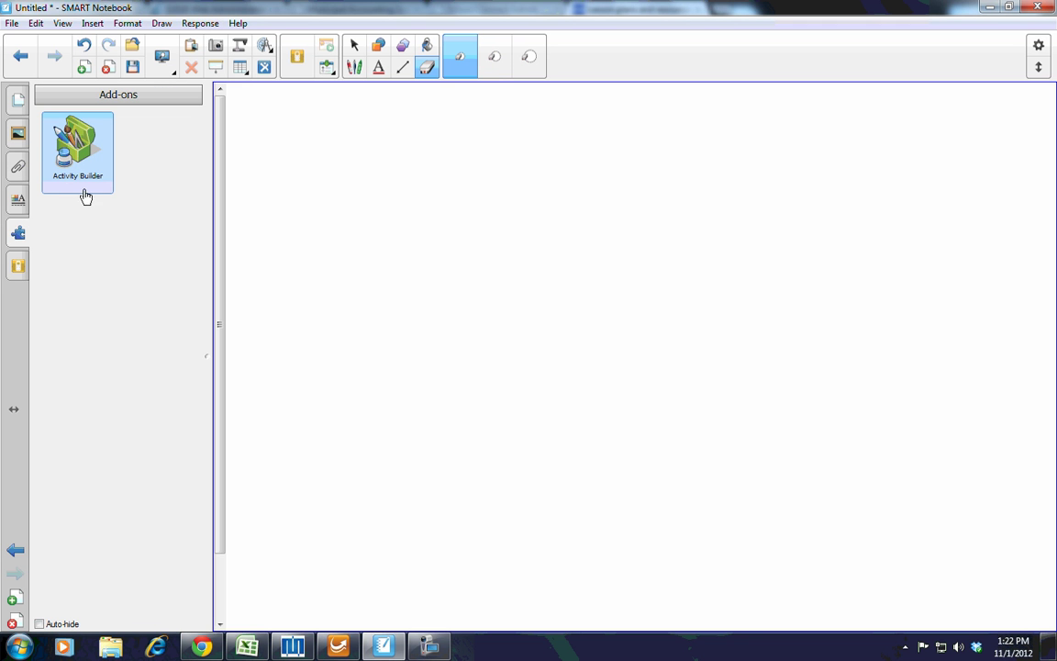